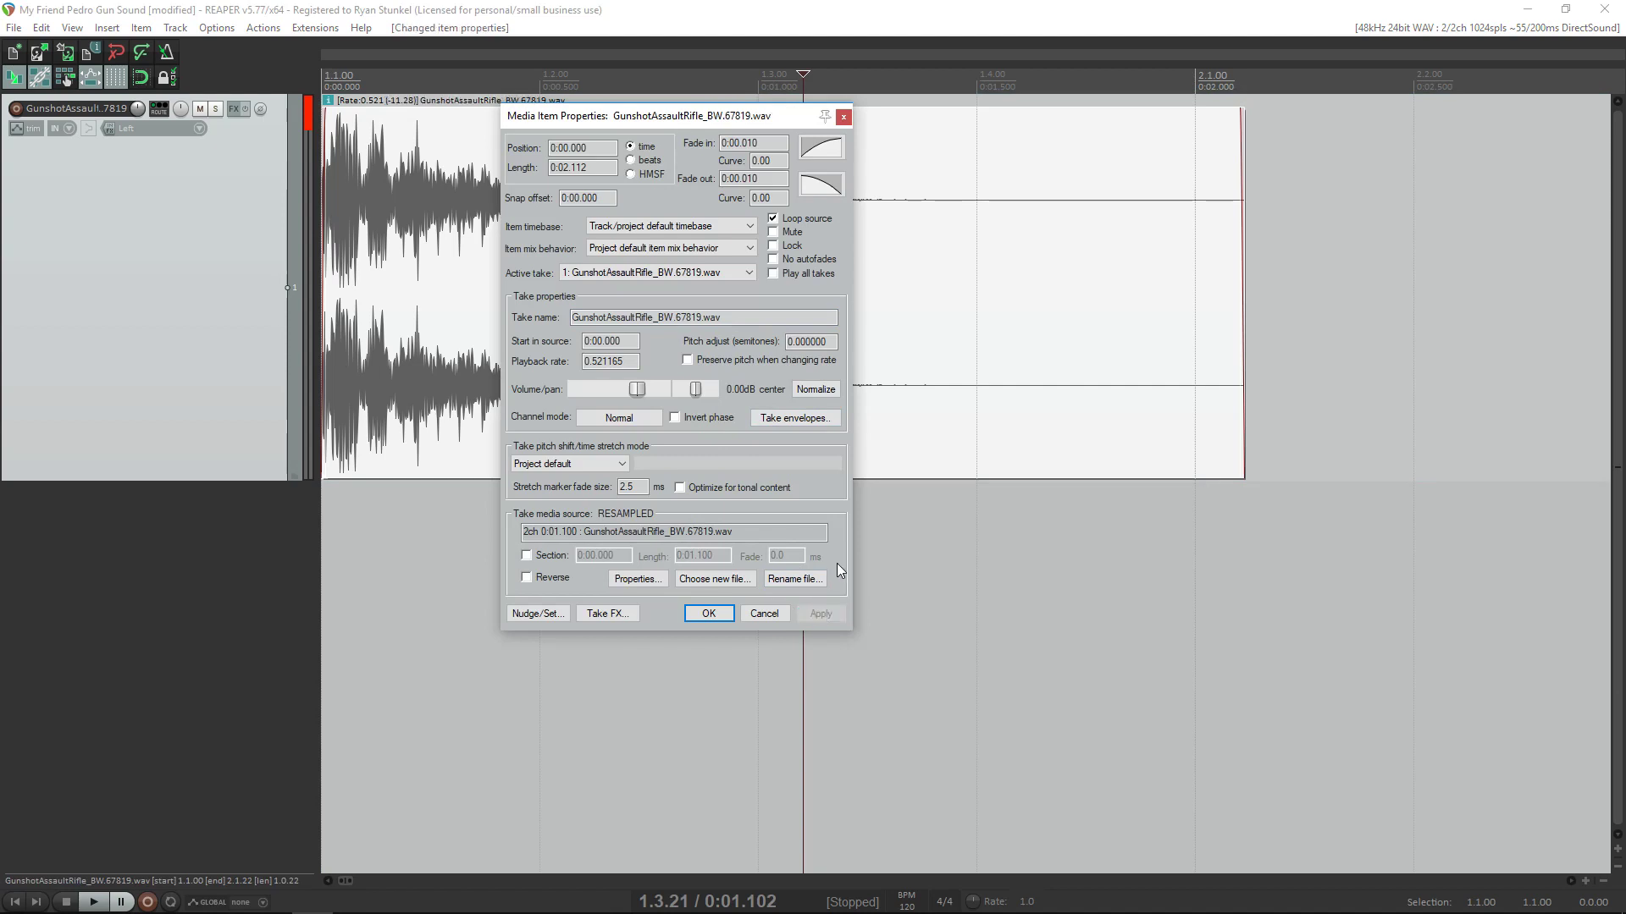
- Apply the gunshot item's changed properties and play the slowed sound from the start of the project
click(819, 614)
click(709, 614)
click(871, 592)
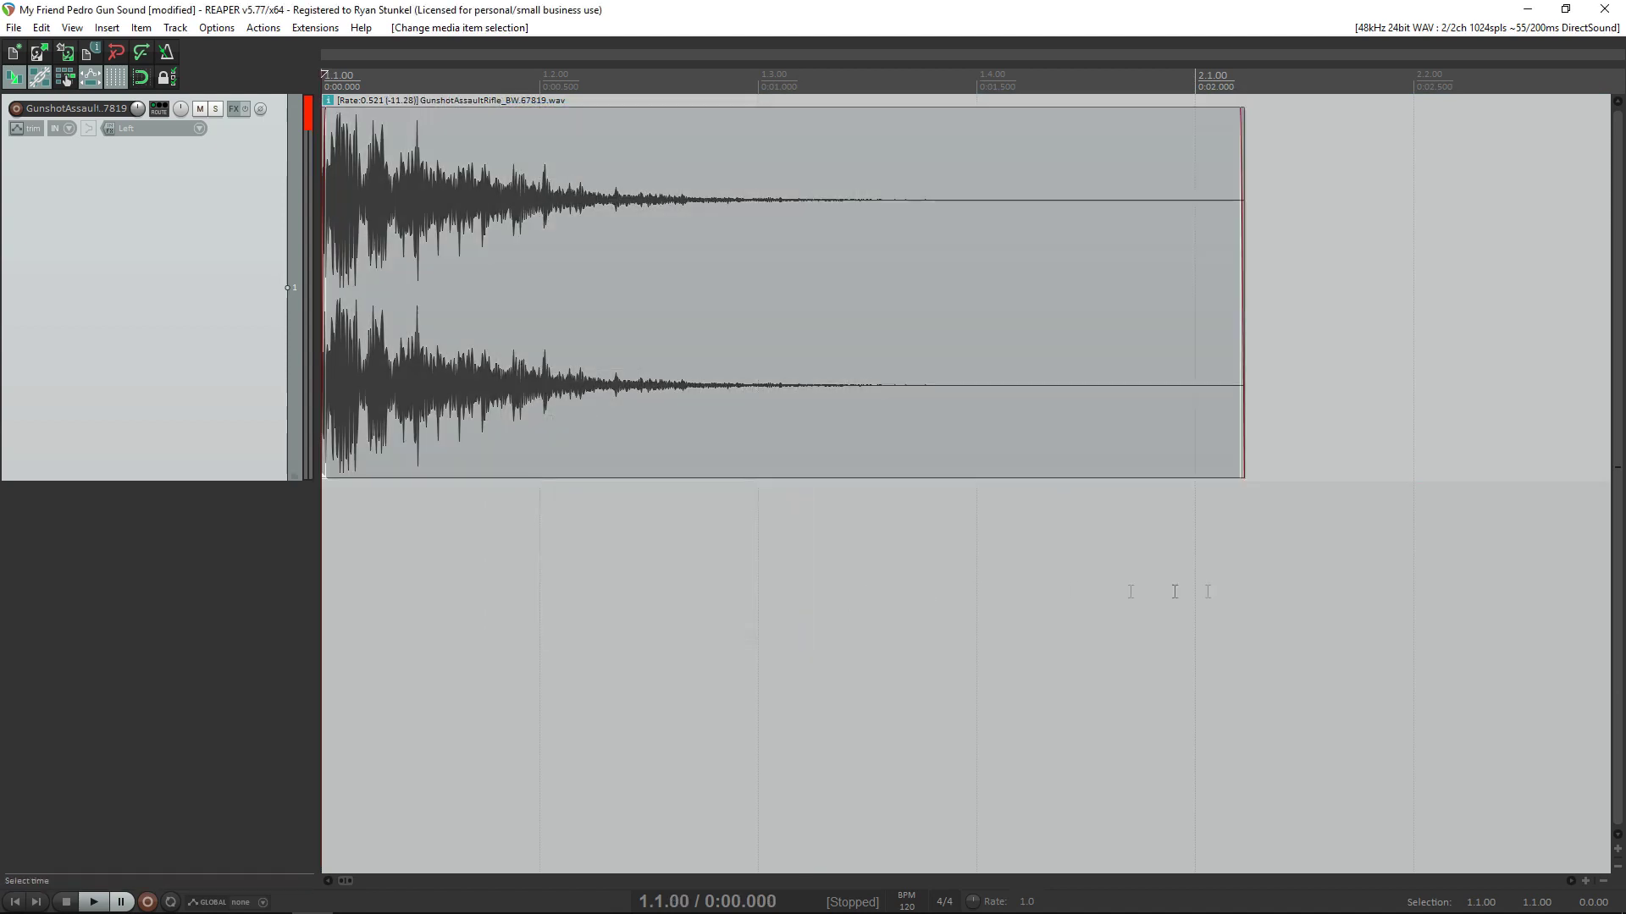
key(space)
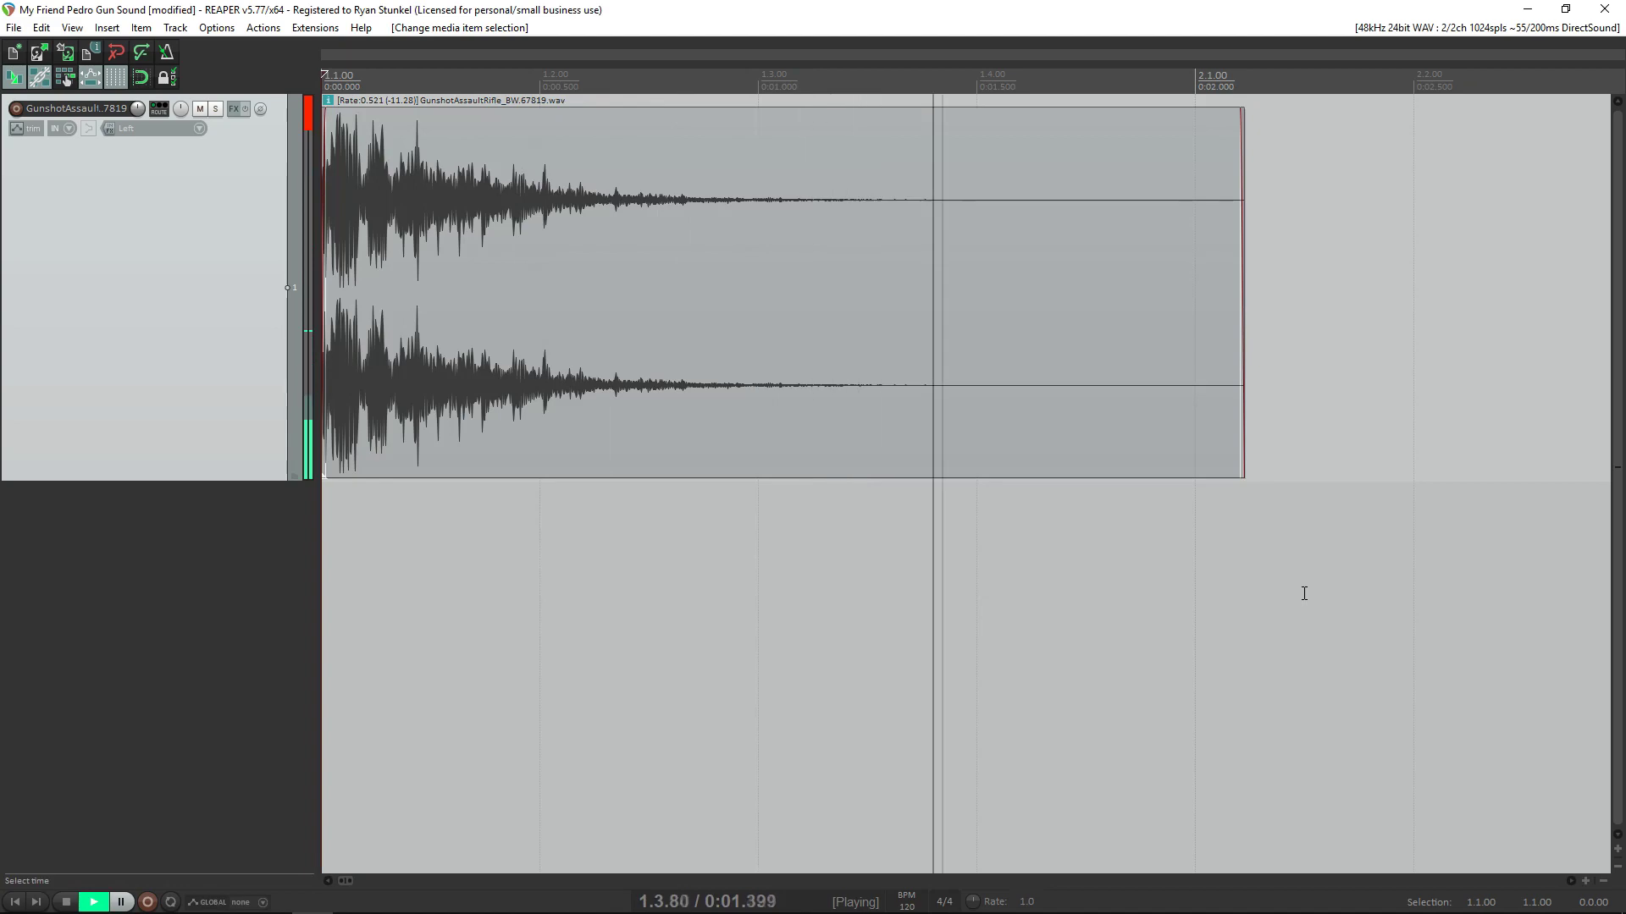
key(space)
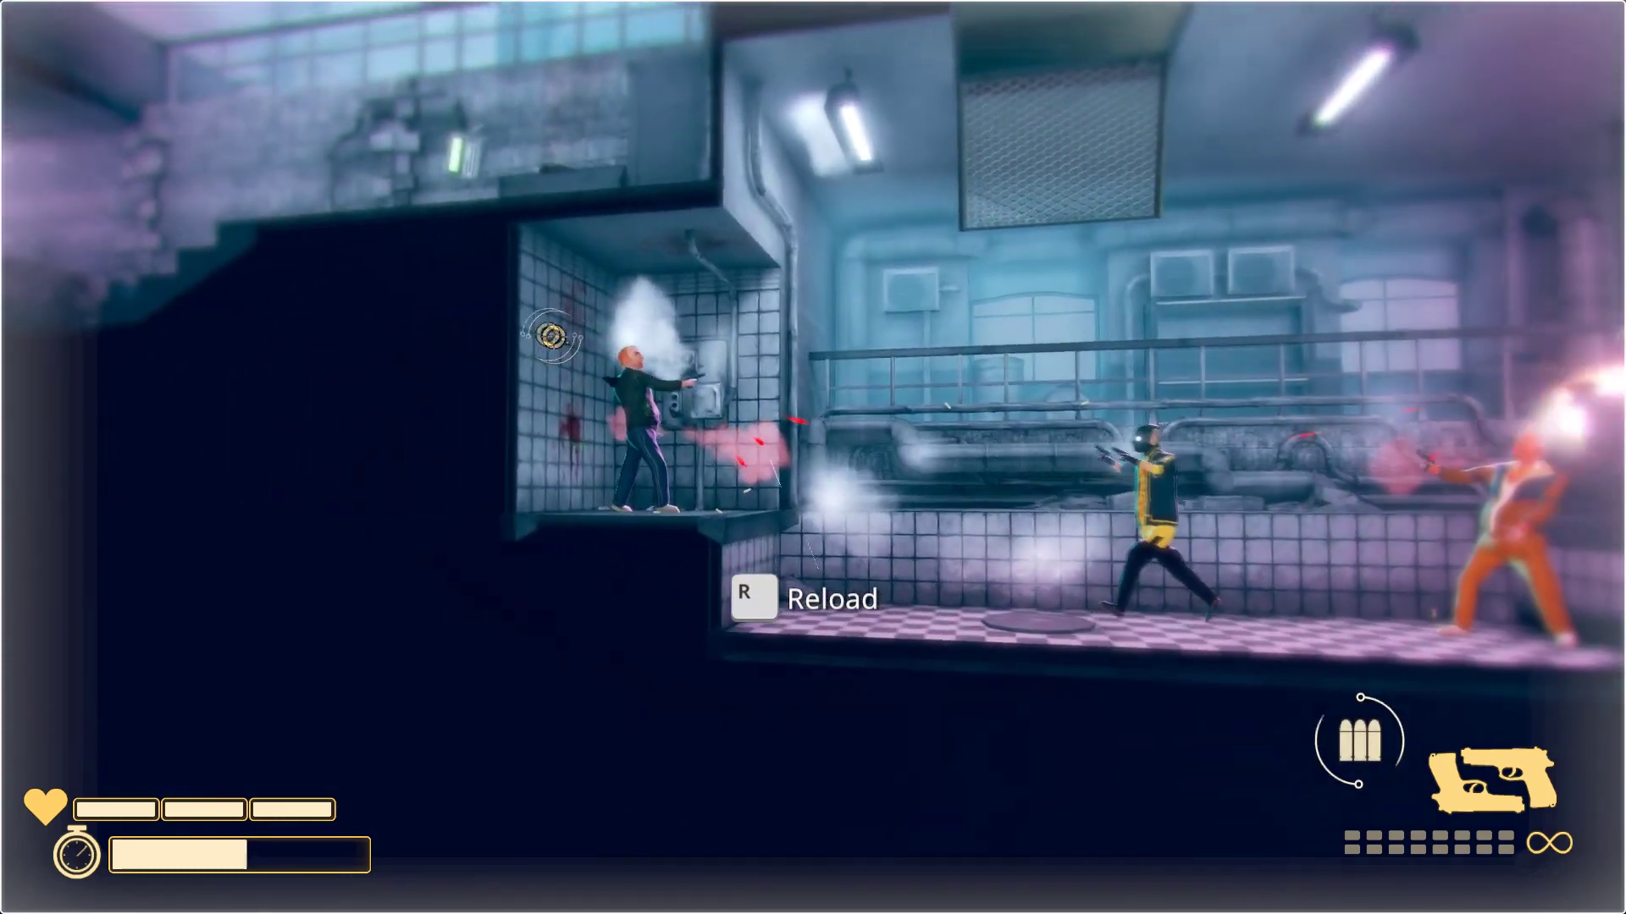
key(space)
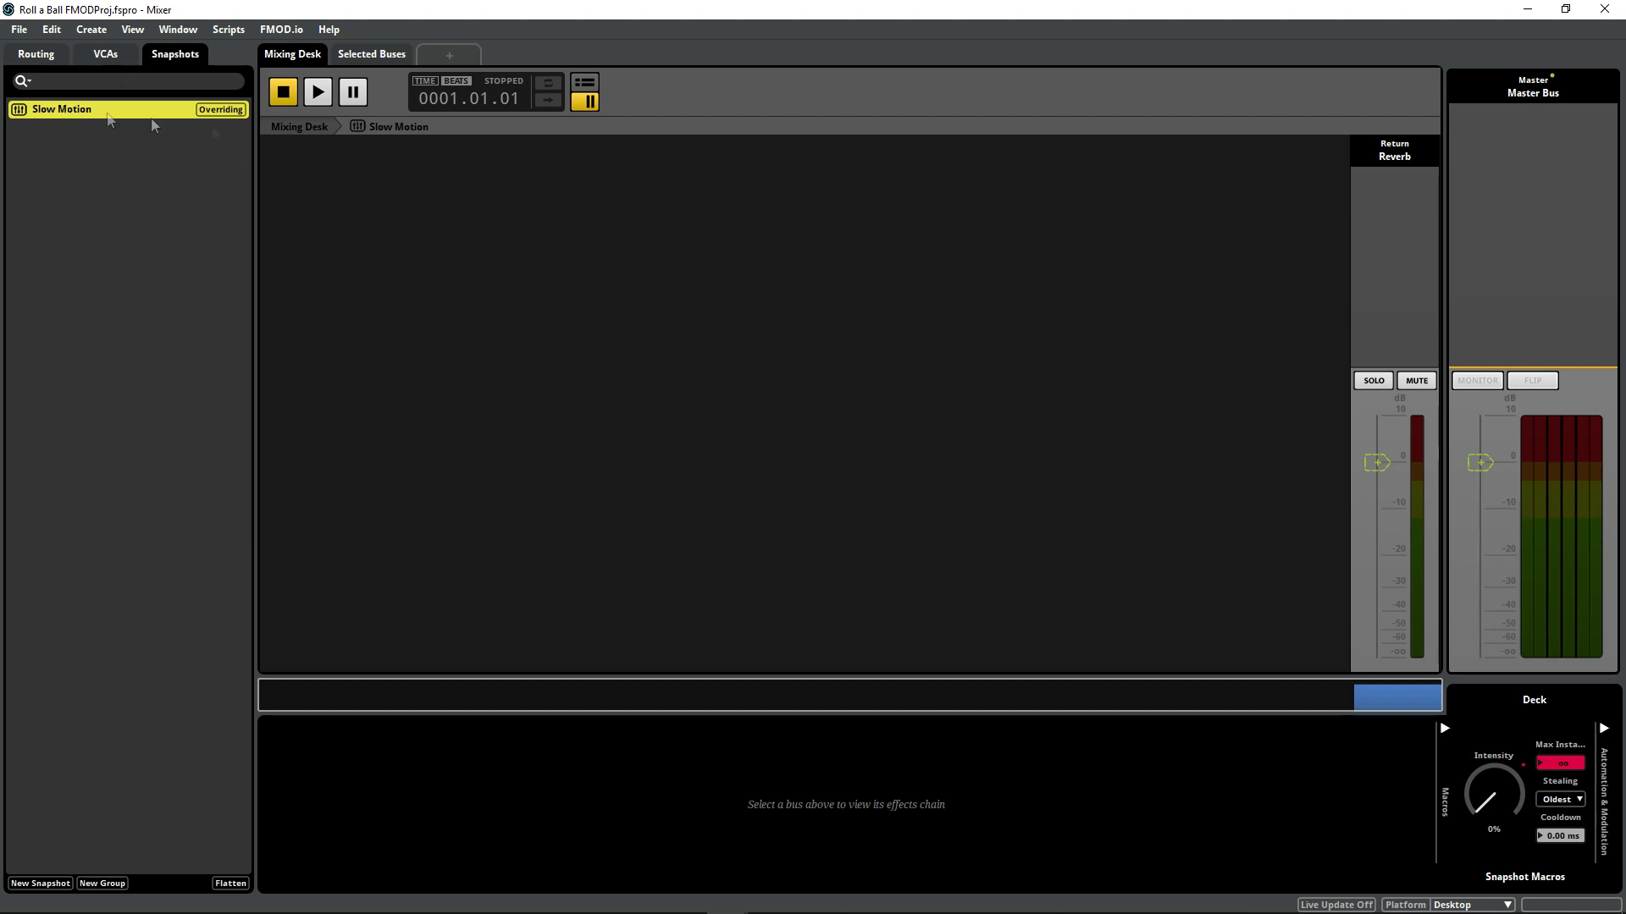
click(1503, 257)
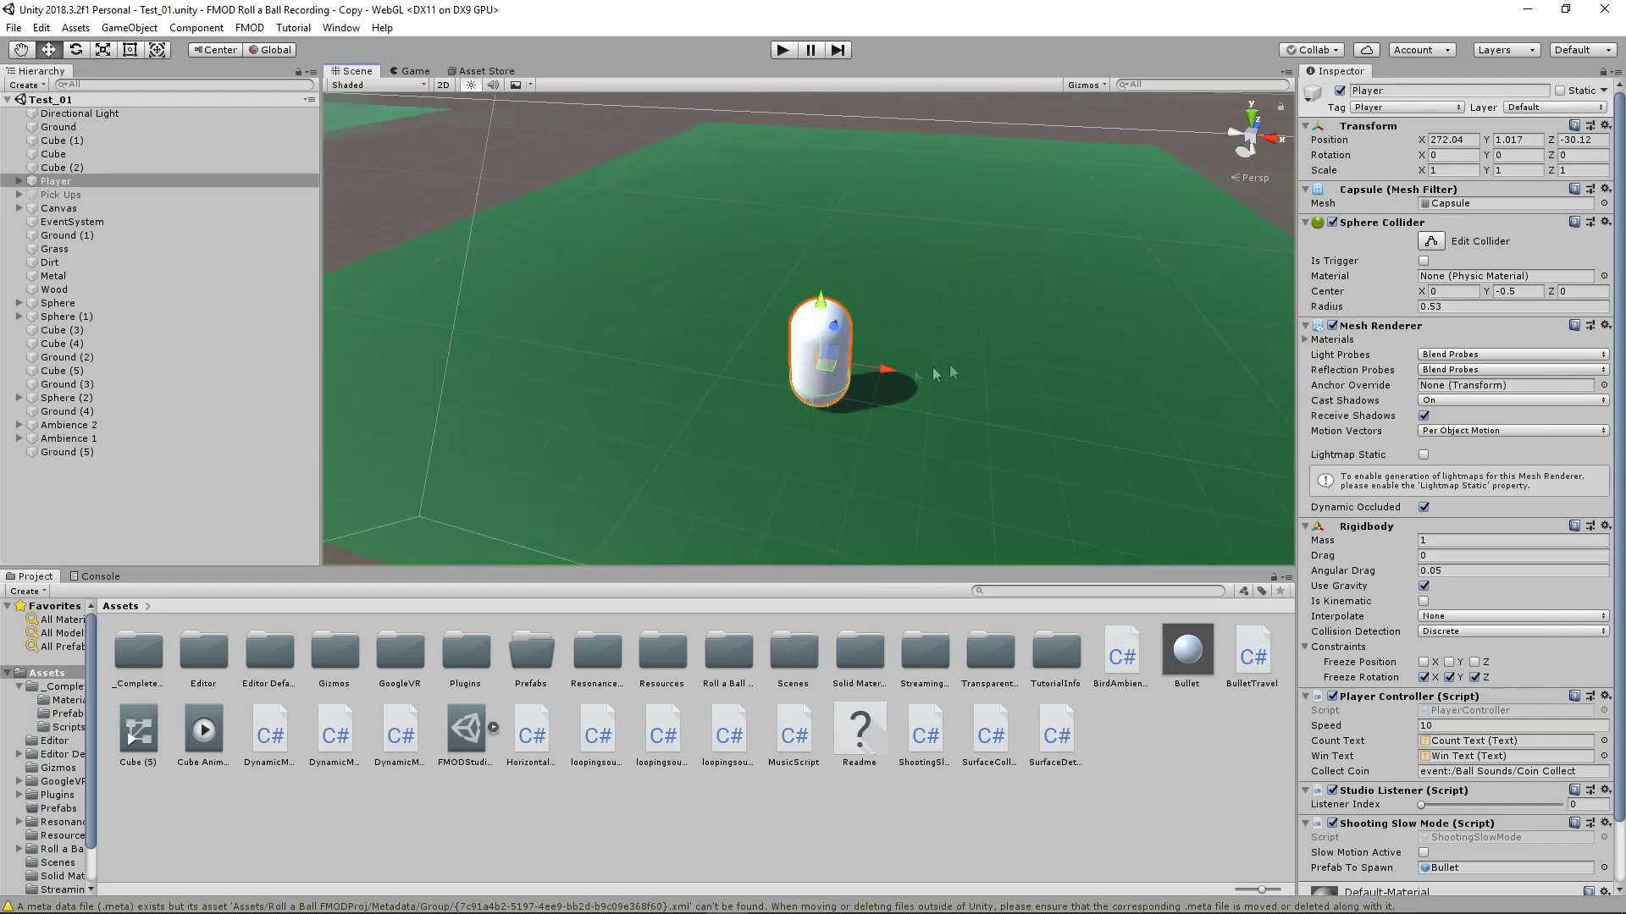
mouse_move(885, 369)
mouse_down()
mouse_move(910, 368)
mouse_move(860, 367)
mouse_move(880, 364)
mouse_up()
- Switch to FMOD Studio and set band A of the Slow Motion snapshot's Master Bus Multiband EQ to 1.00 kHz with Q 0.75
key(alt+Tab)
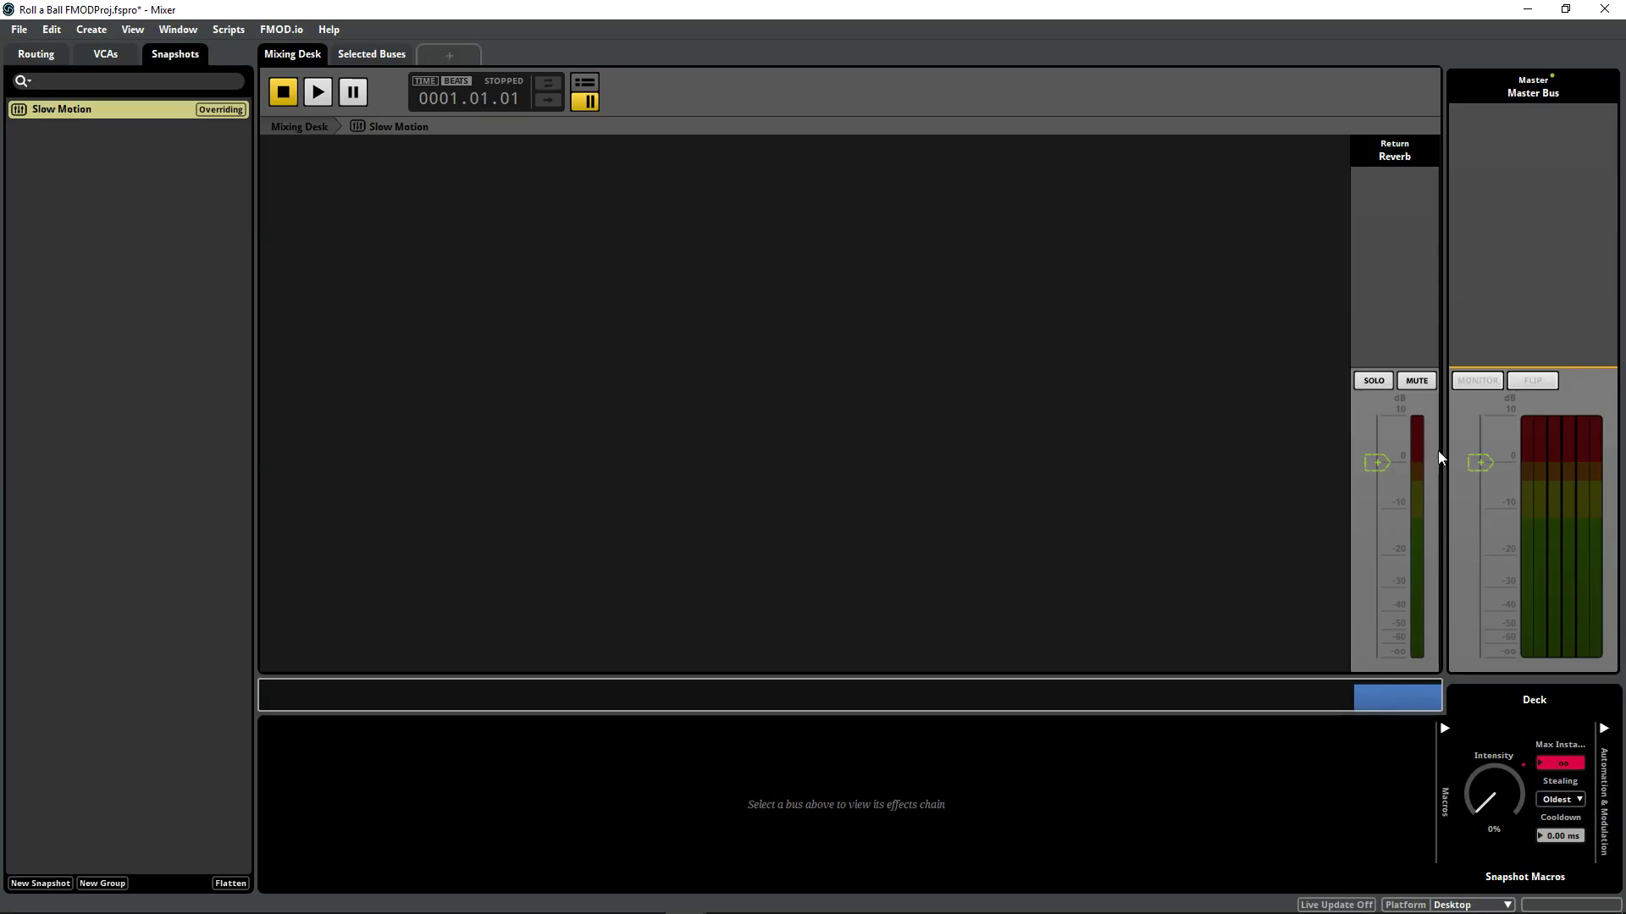
click(1547, 288)
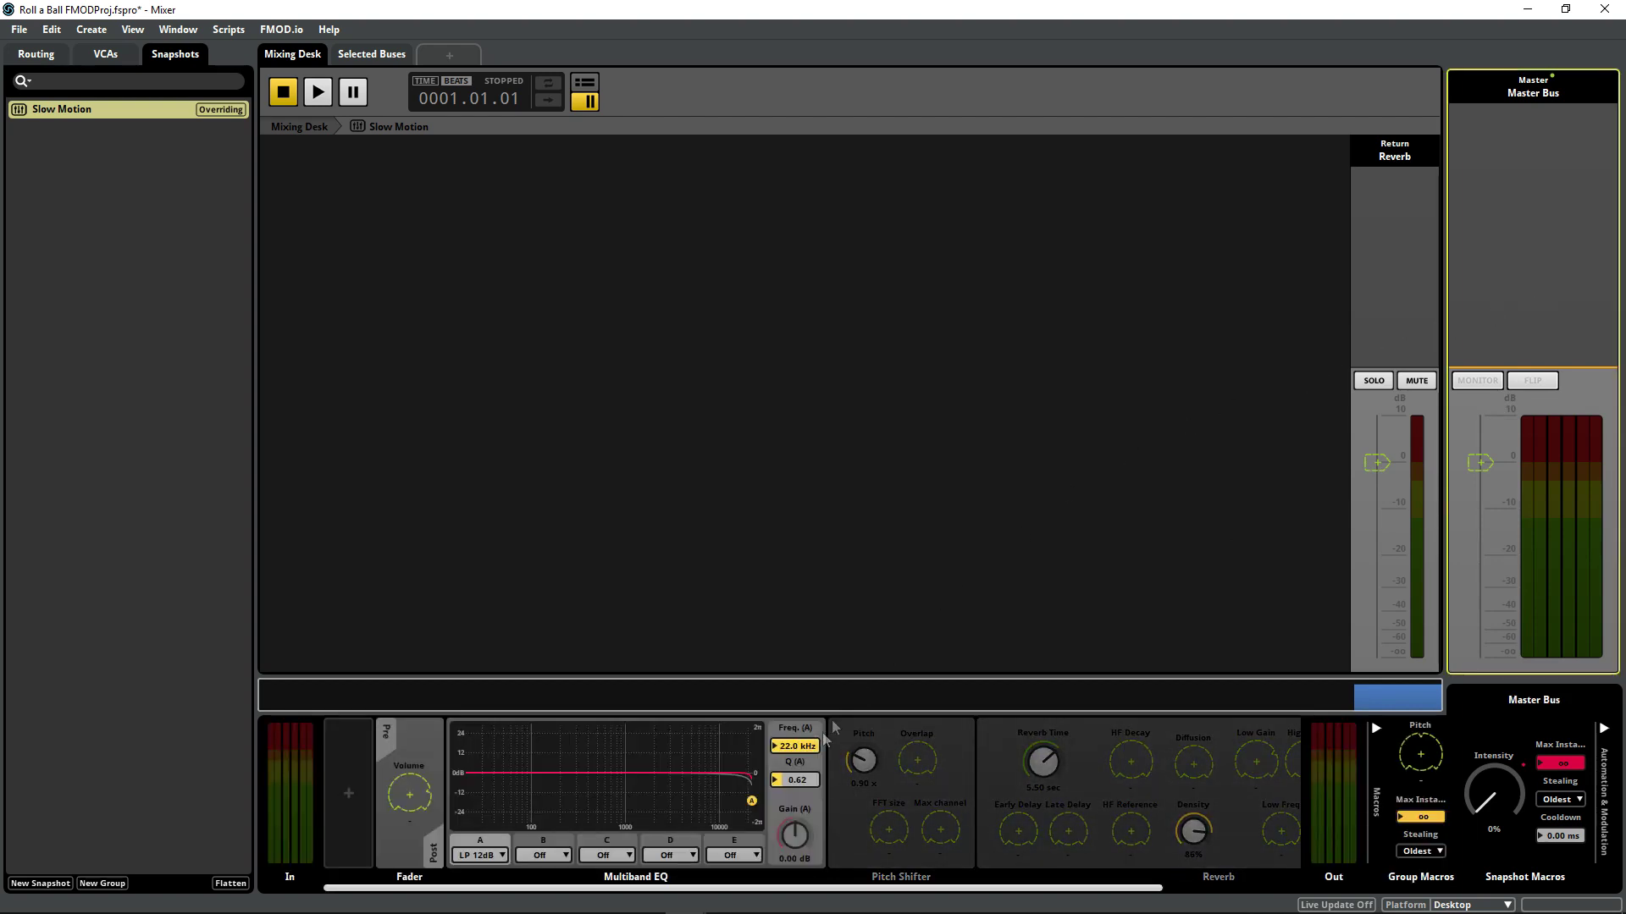
drag(752, 802, 627, 796)
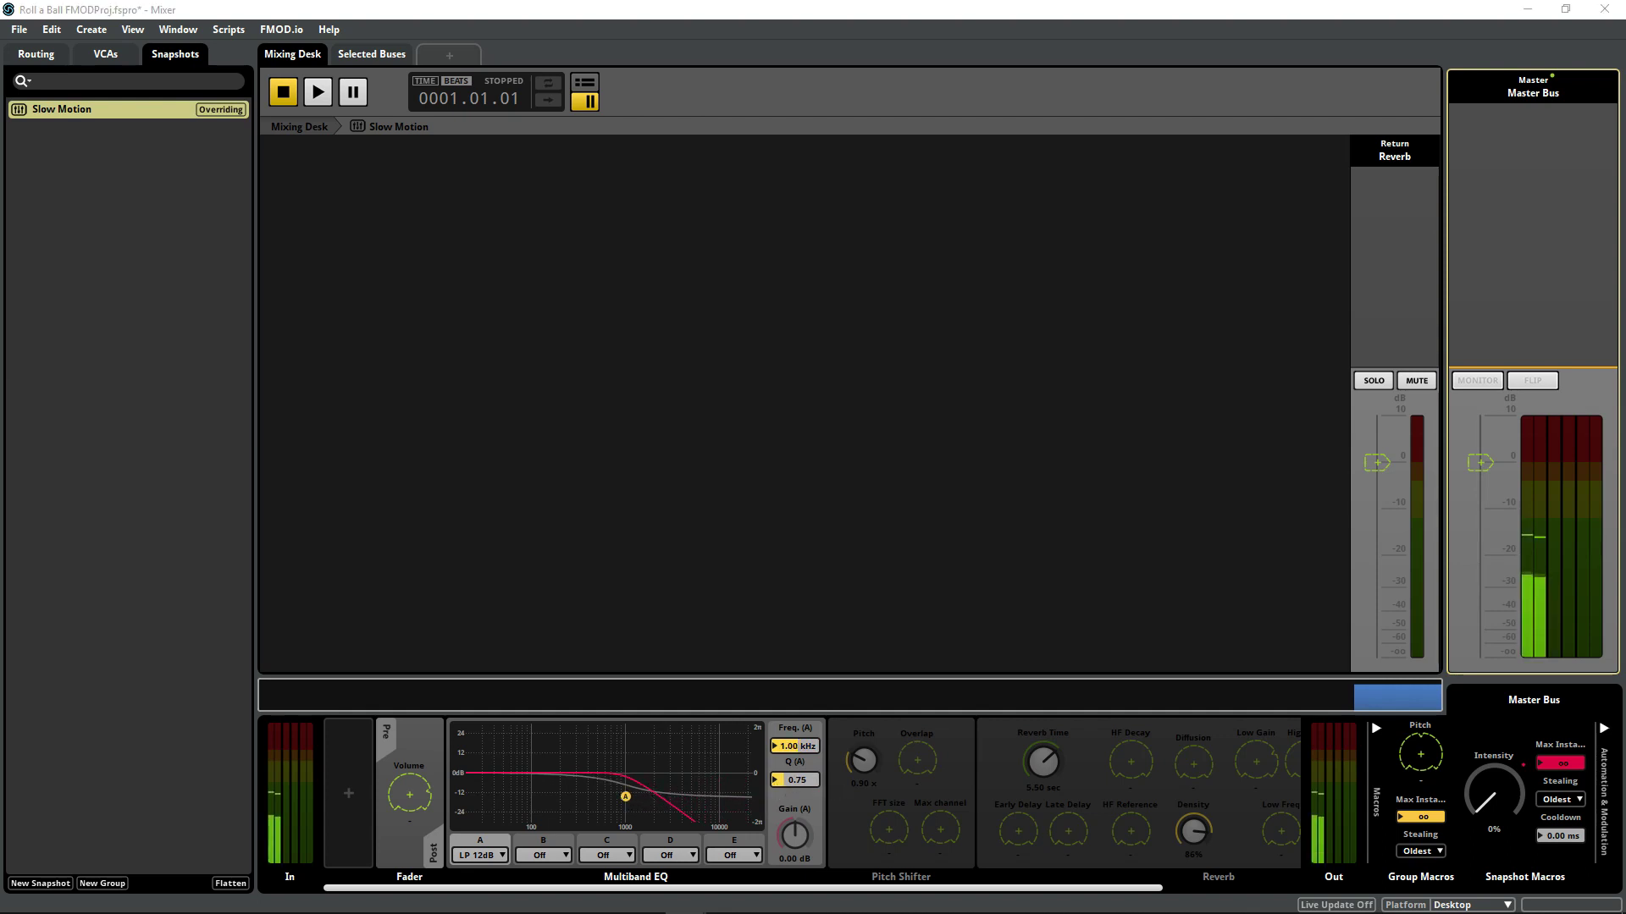
- Play and stop the Slow Motion snapshot repeatedly to hear the Master Bus Multiband EQ and Pitch Shifter at work
click(322, 94)
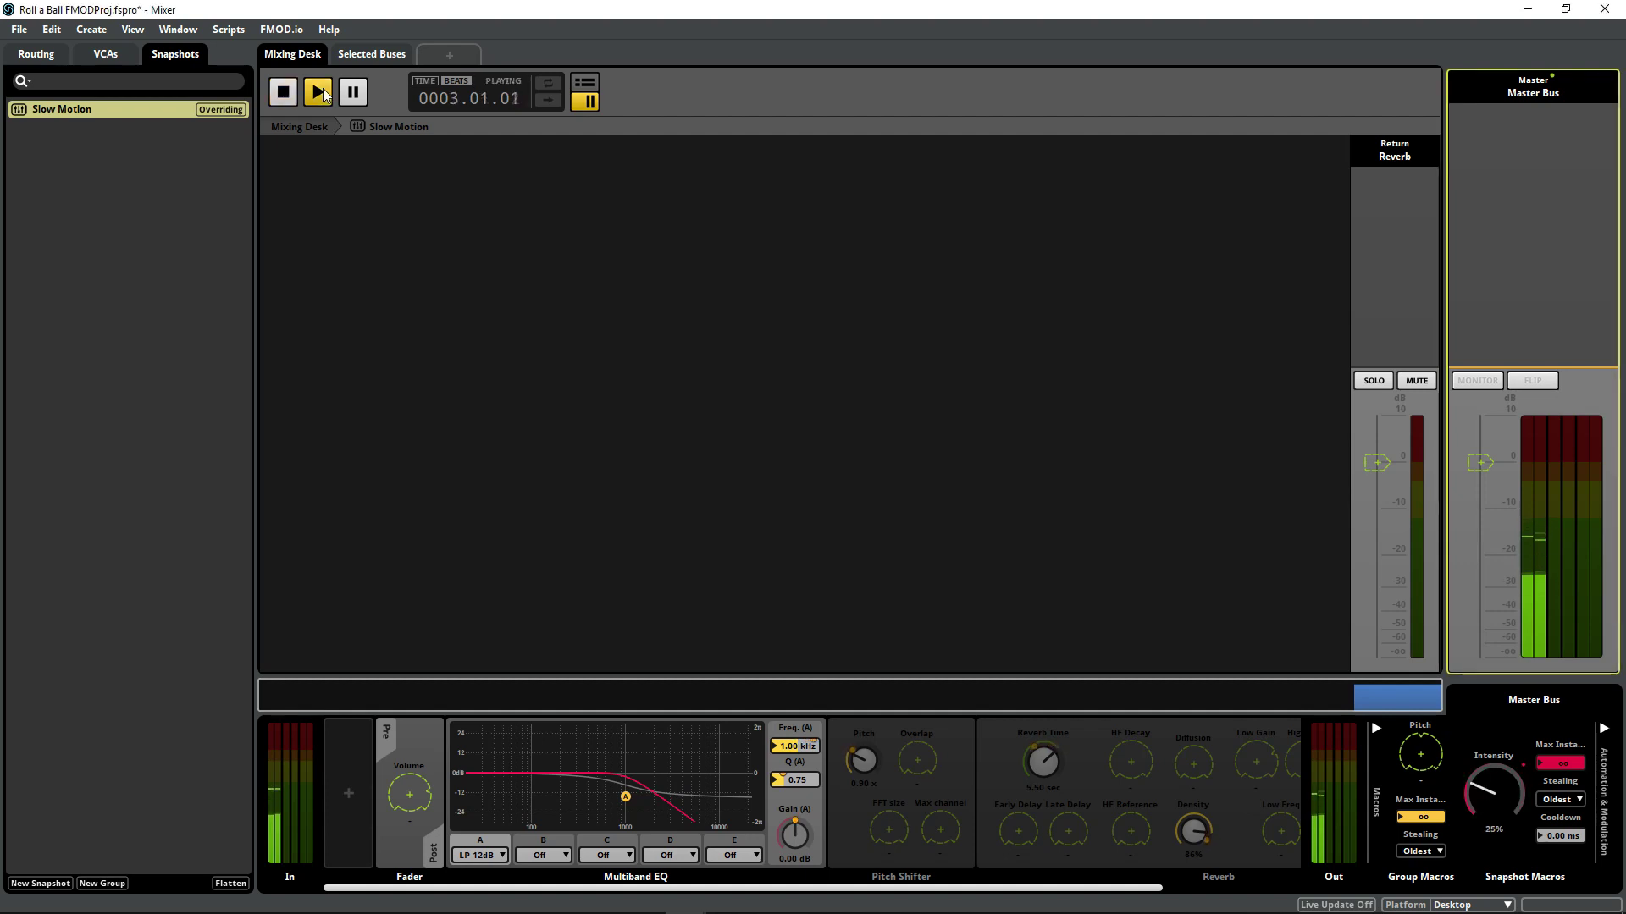
click(290, 90)
key(space)
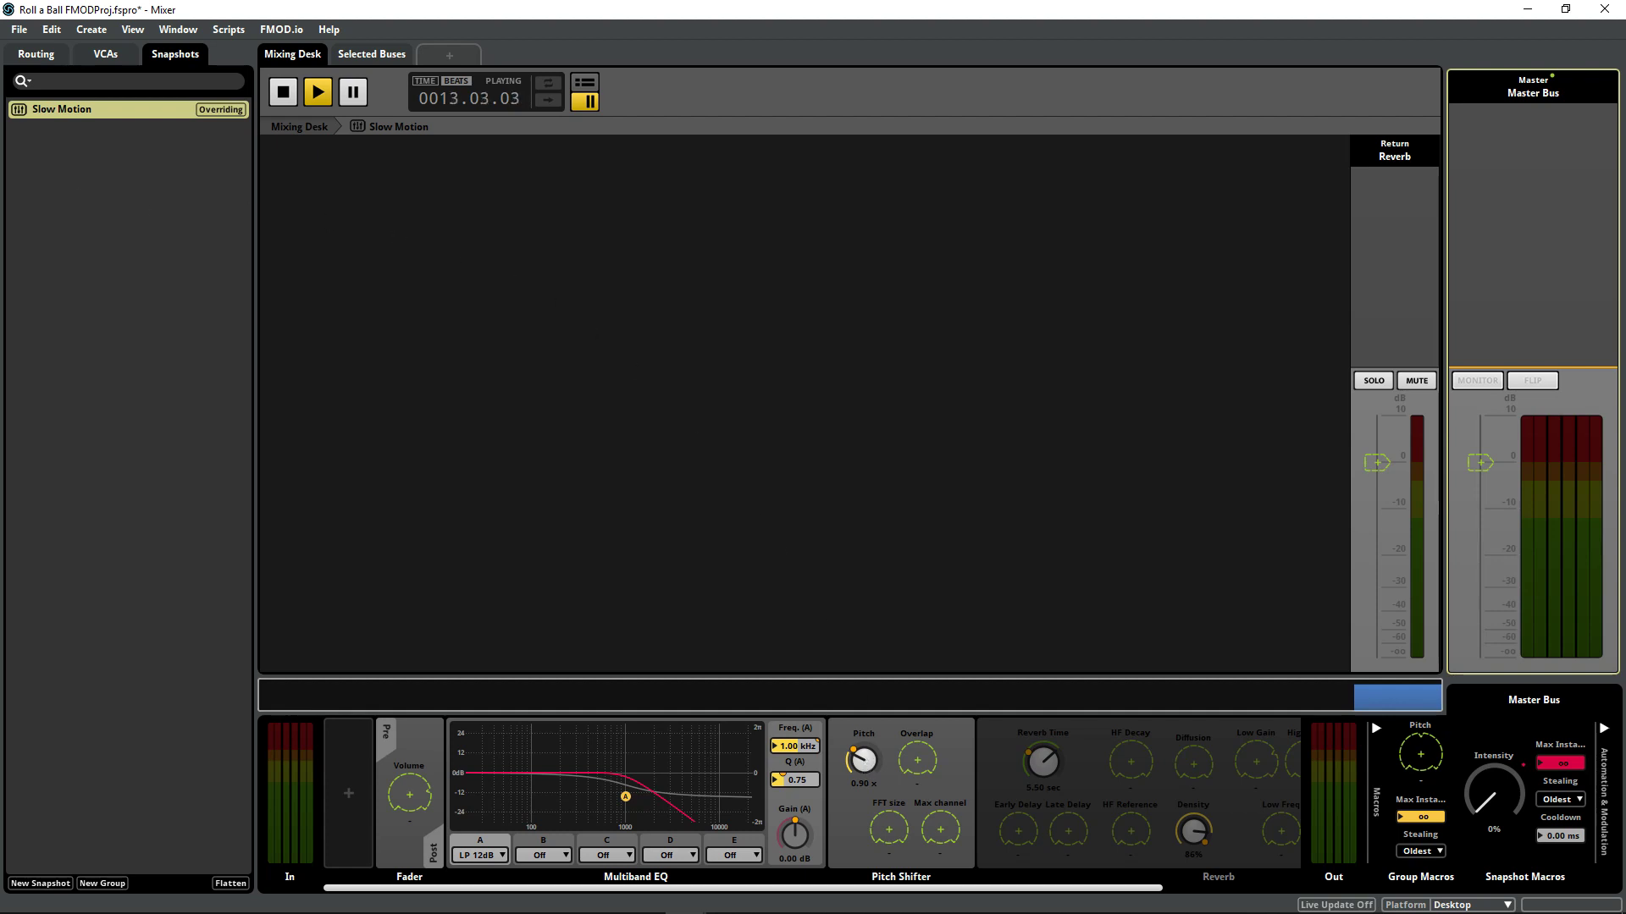
key(space)
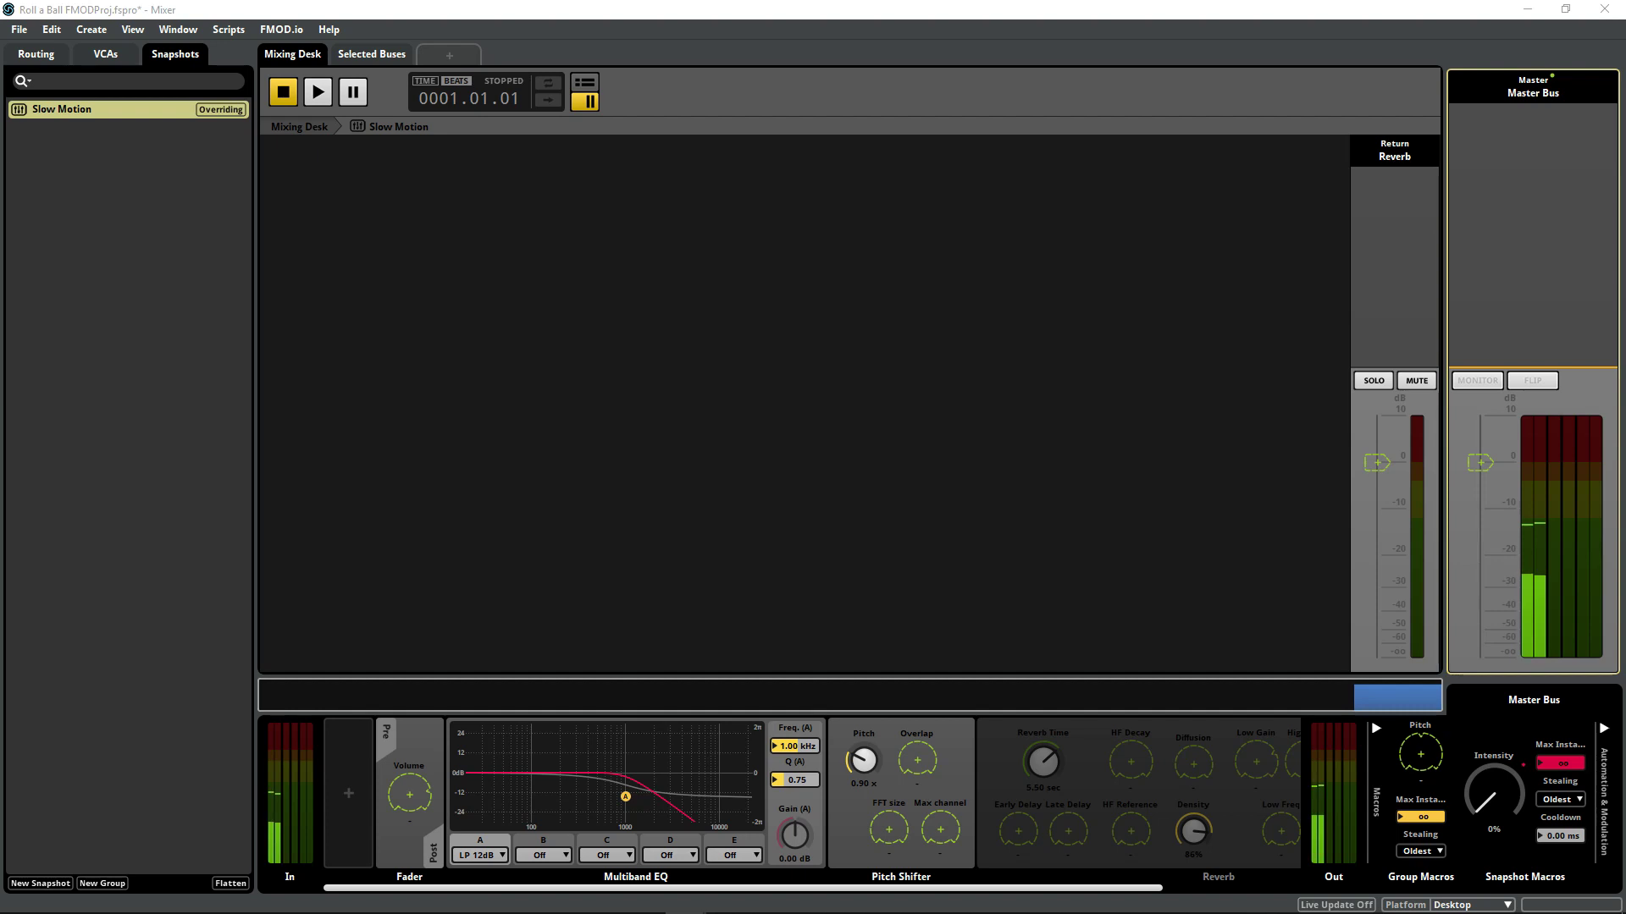
click(316, 93)
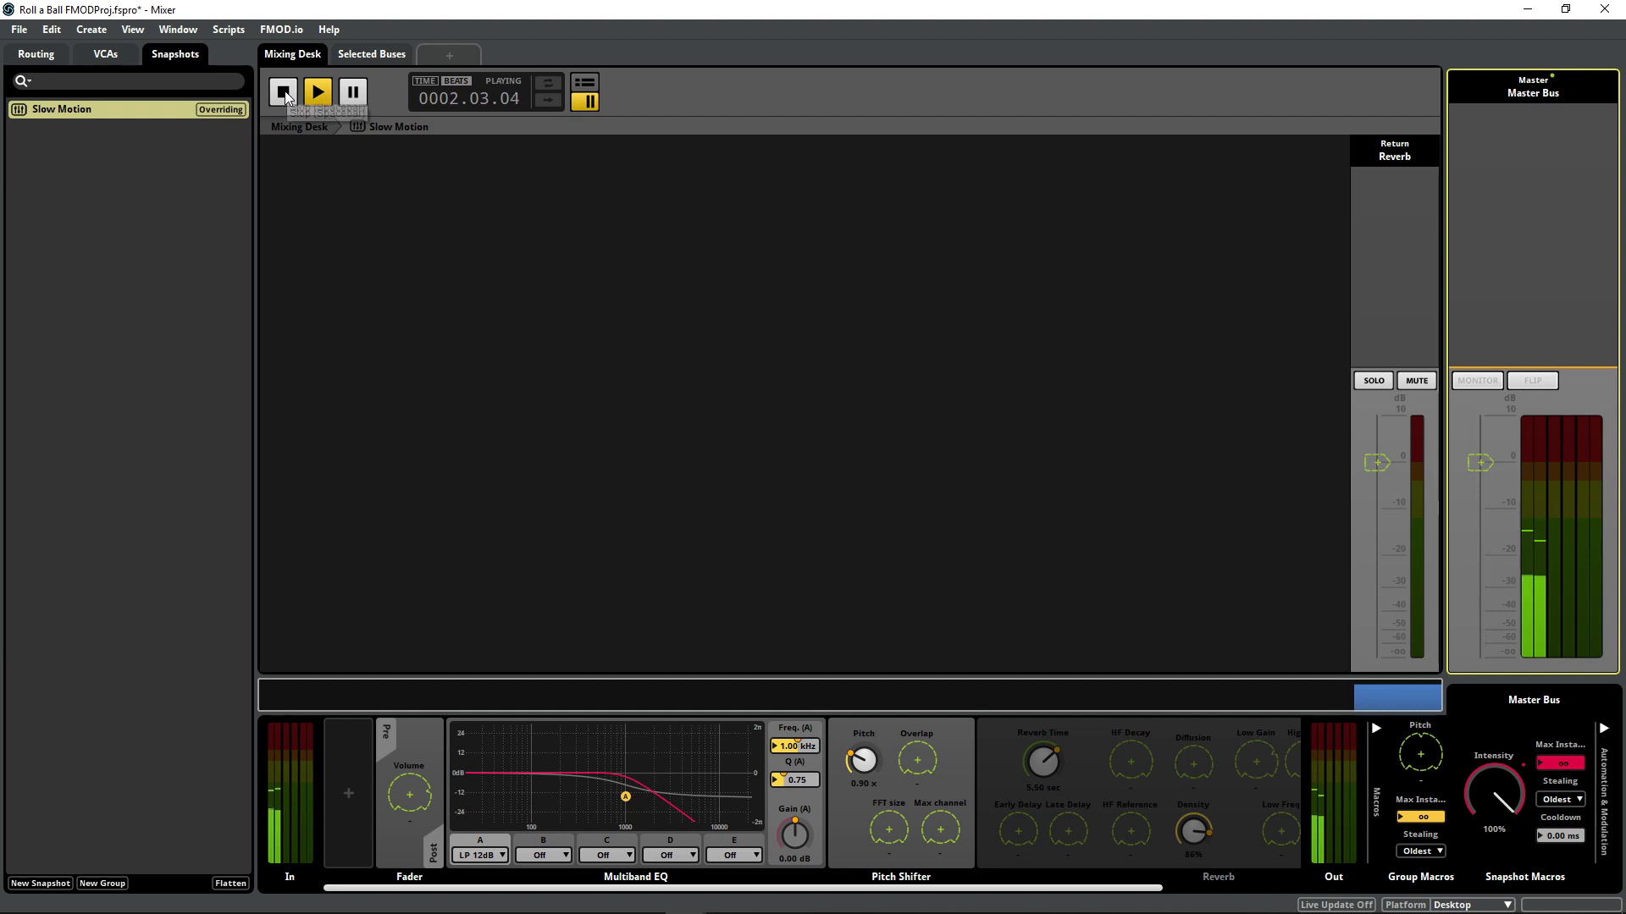
click(283, 94)
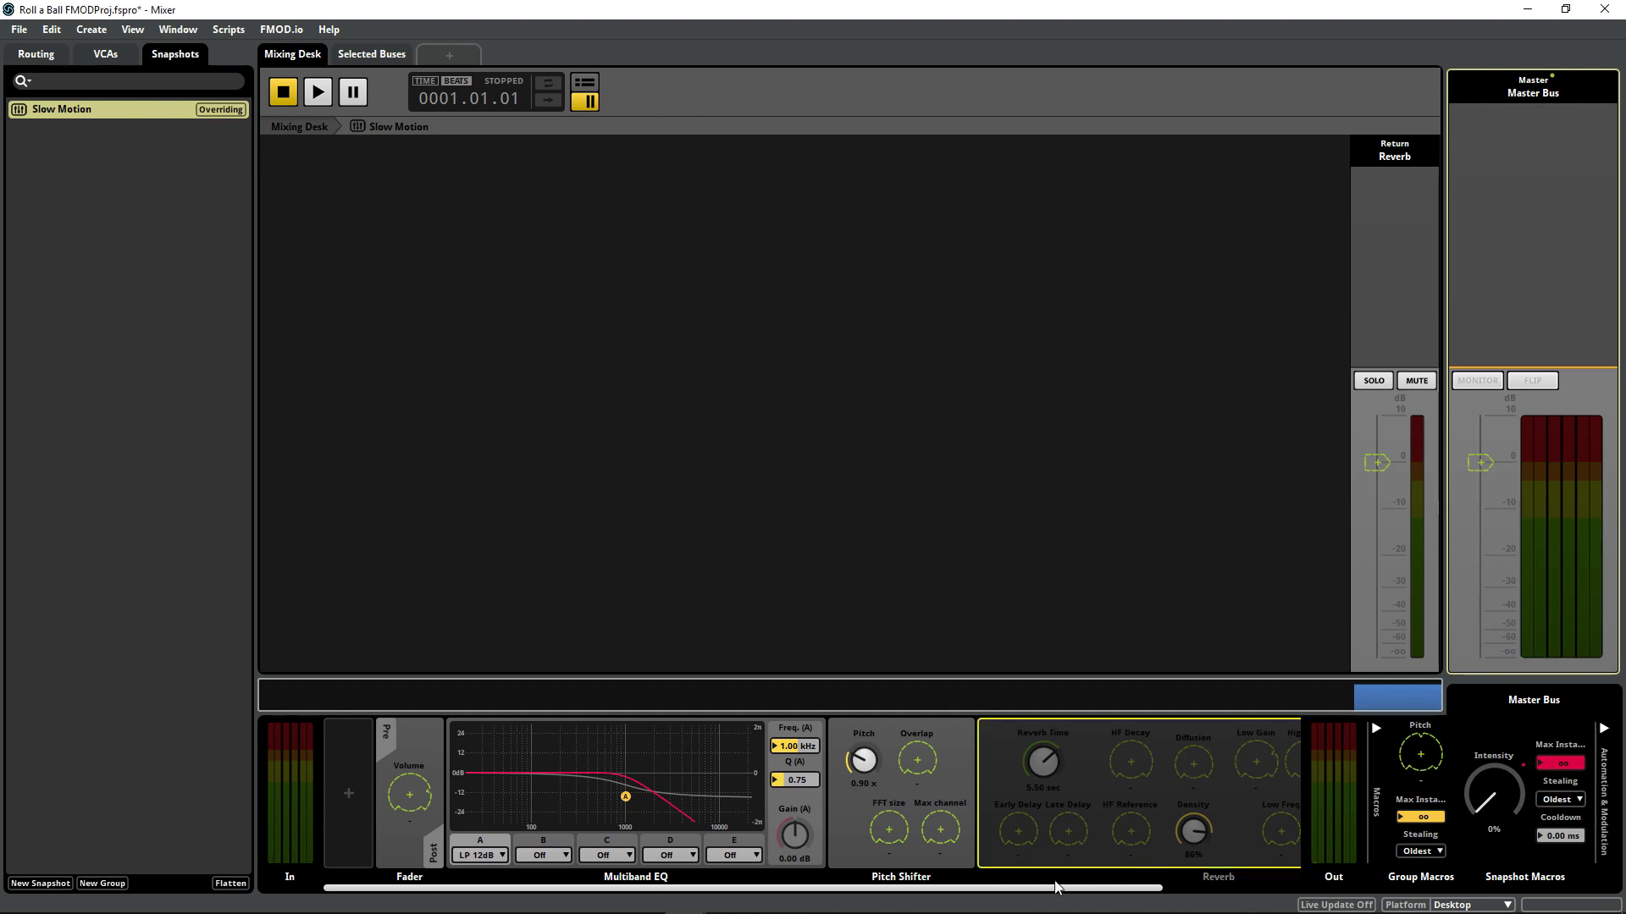
- Take the Master Bus Reverb out of bypass and audition the Slow Motion snapshot with it
drag(1060, 888, 1195, 888)
right_click(1080, 741)
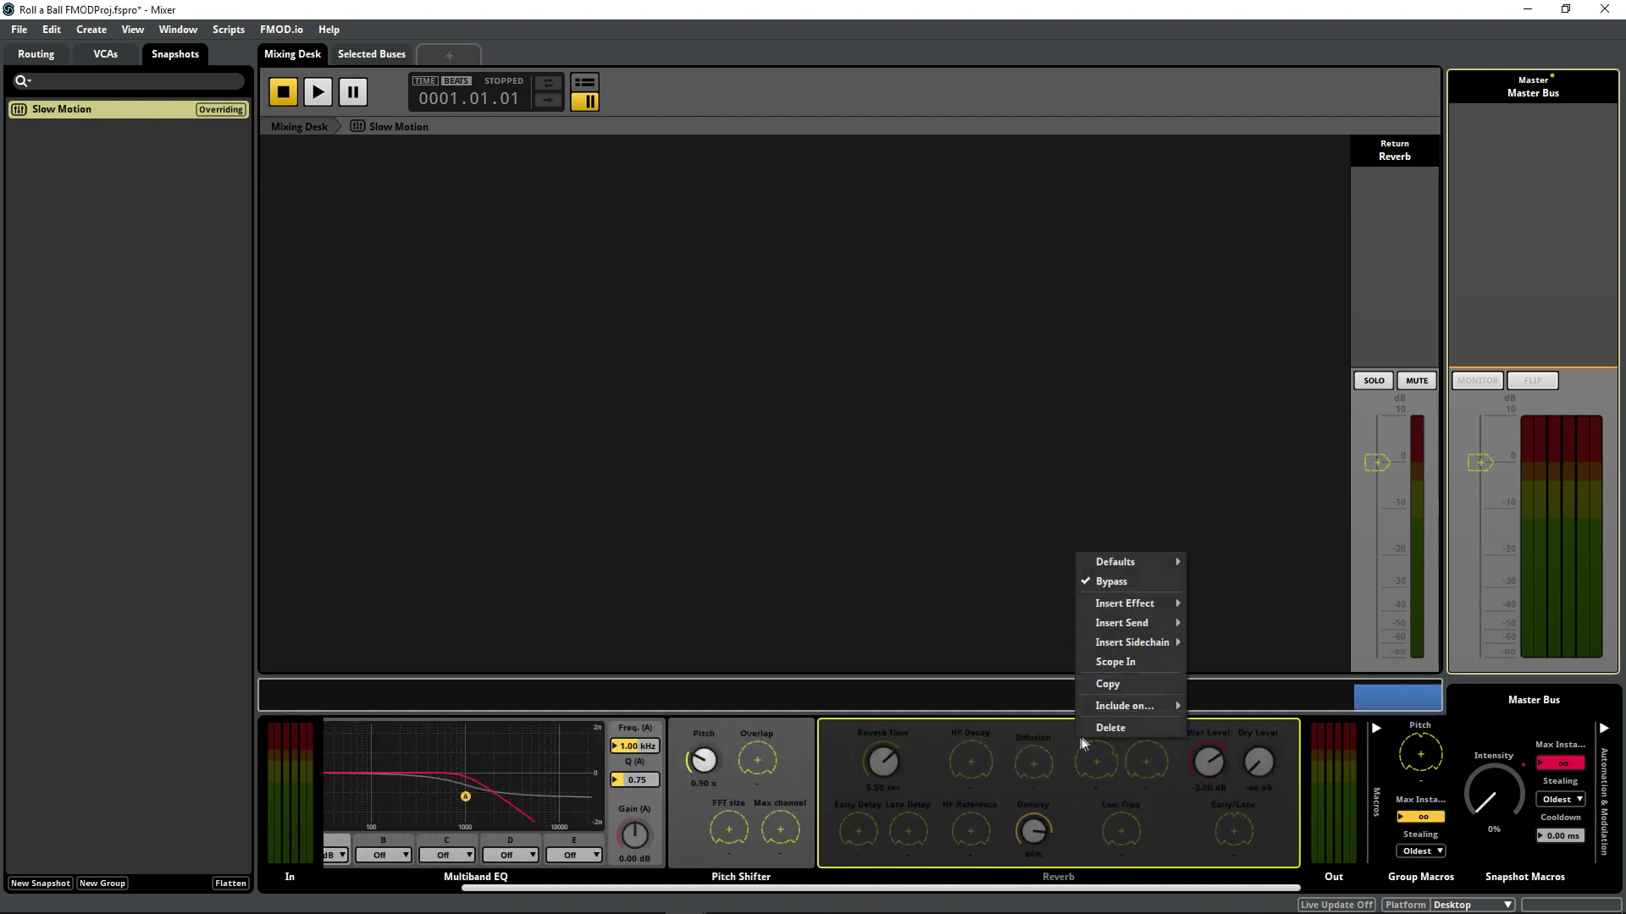
click(1111, 581)
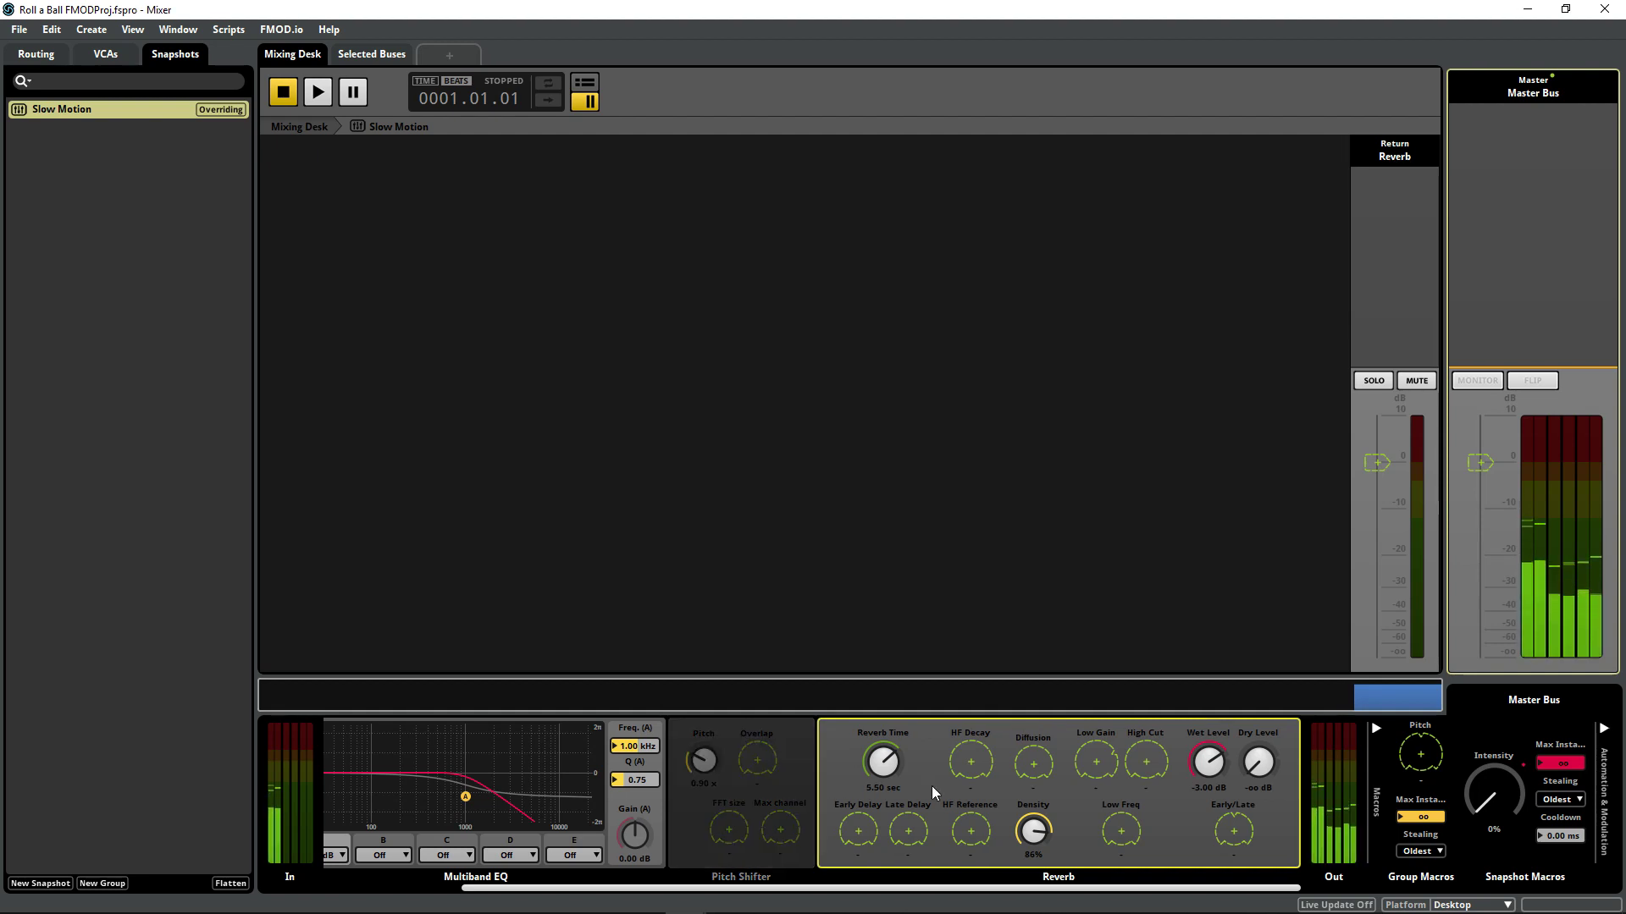
click(317, 93)
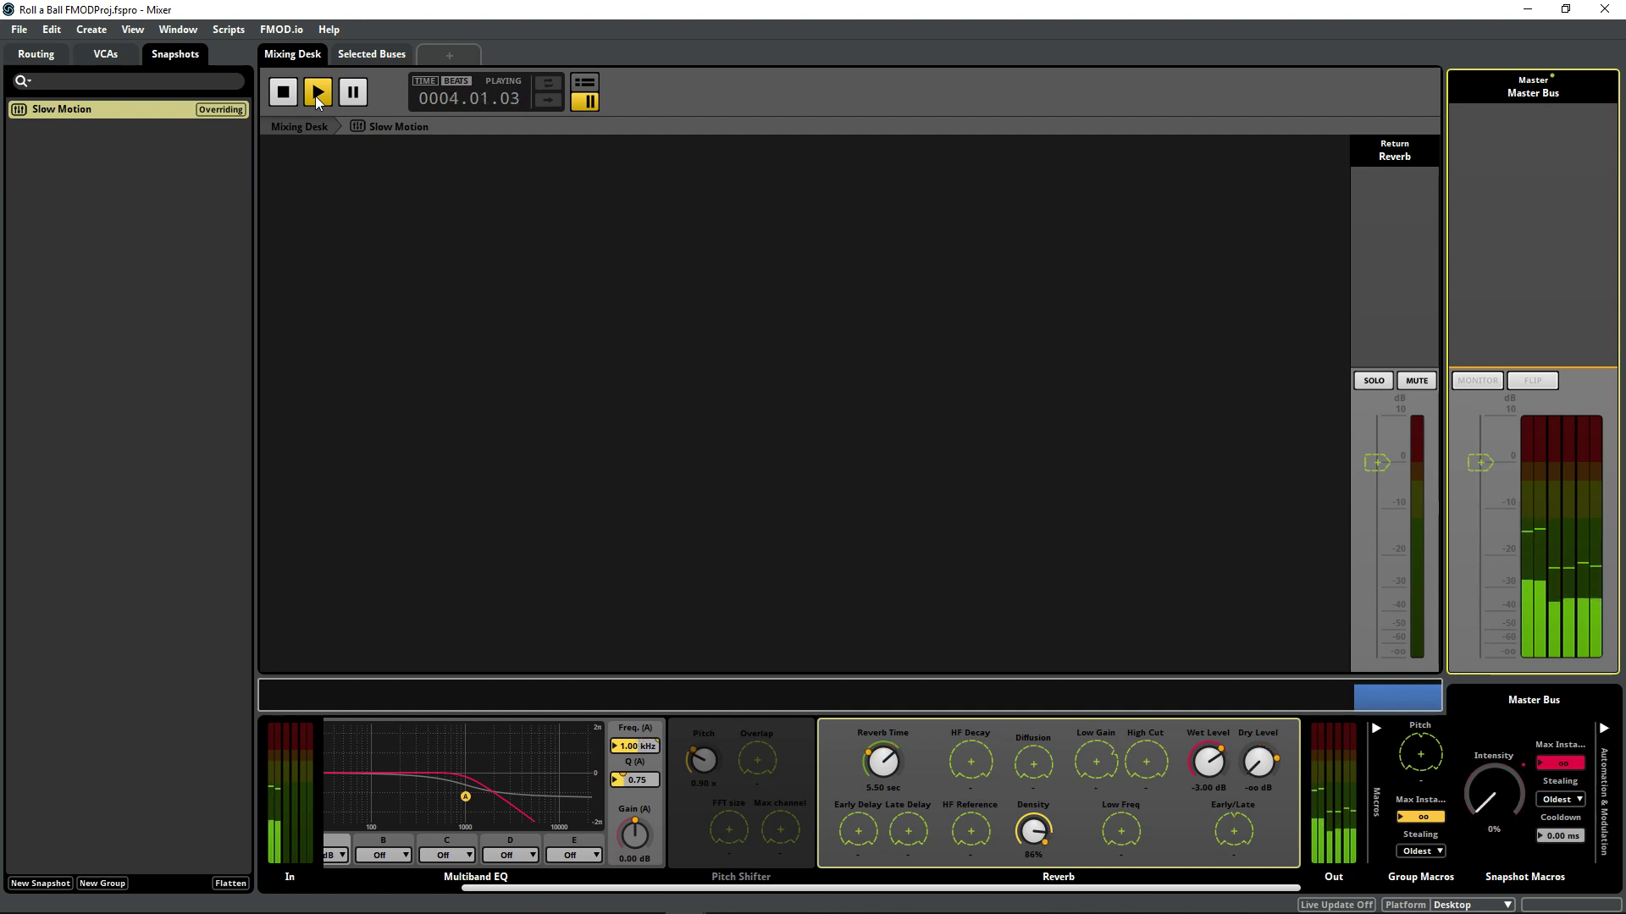
click(292, 95)
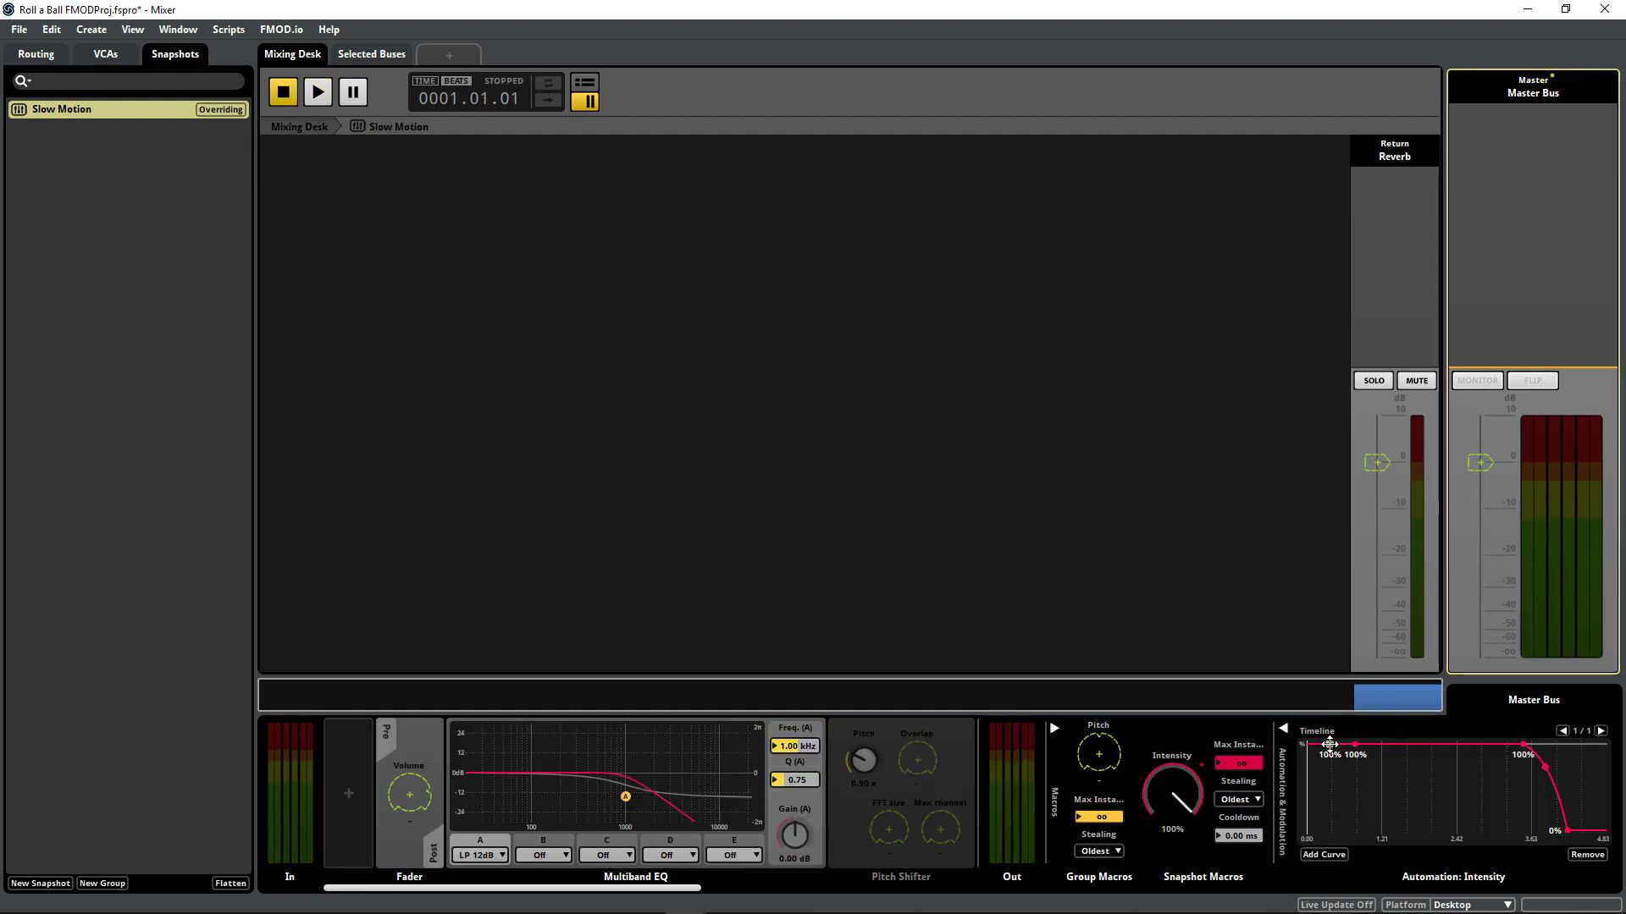
- Adjust the first 100% point on the snapshot's Intensity automation curve slightly downward
mouse_move(1329, 744)
mouse_down()
mouse_move(1309, 830)
mouse_move(1330, 757)
mouse_up()
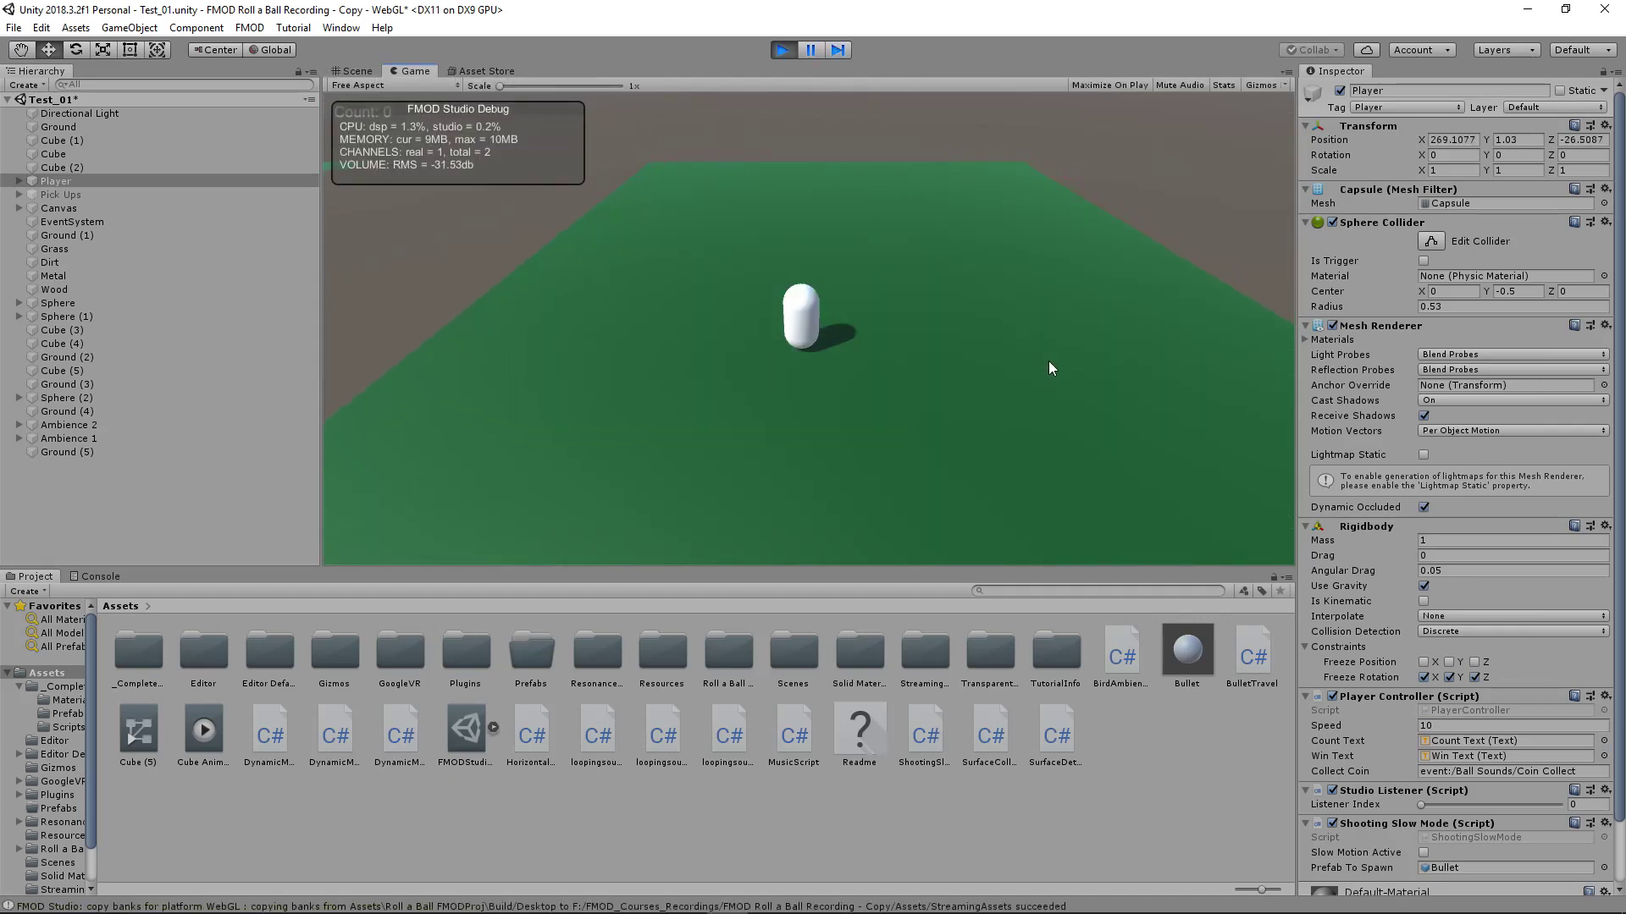
- In the running Unity game, move the player around and fire shots at normal speed
key(Right)
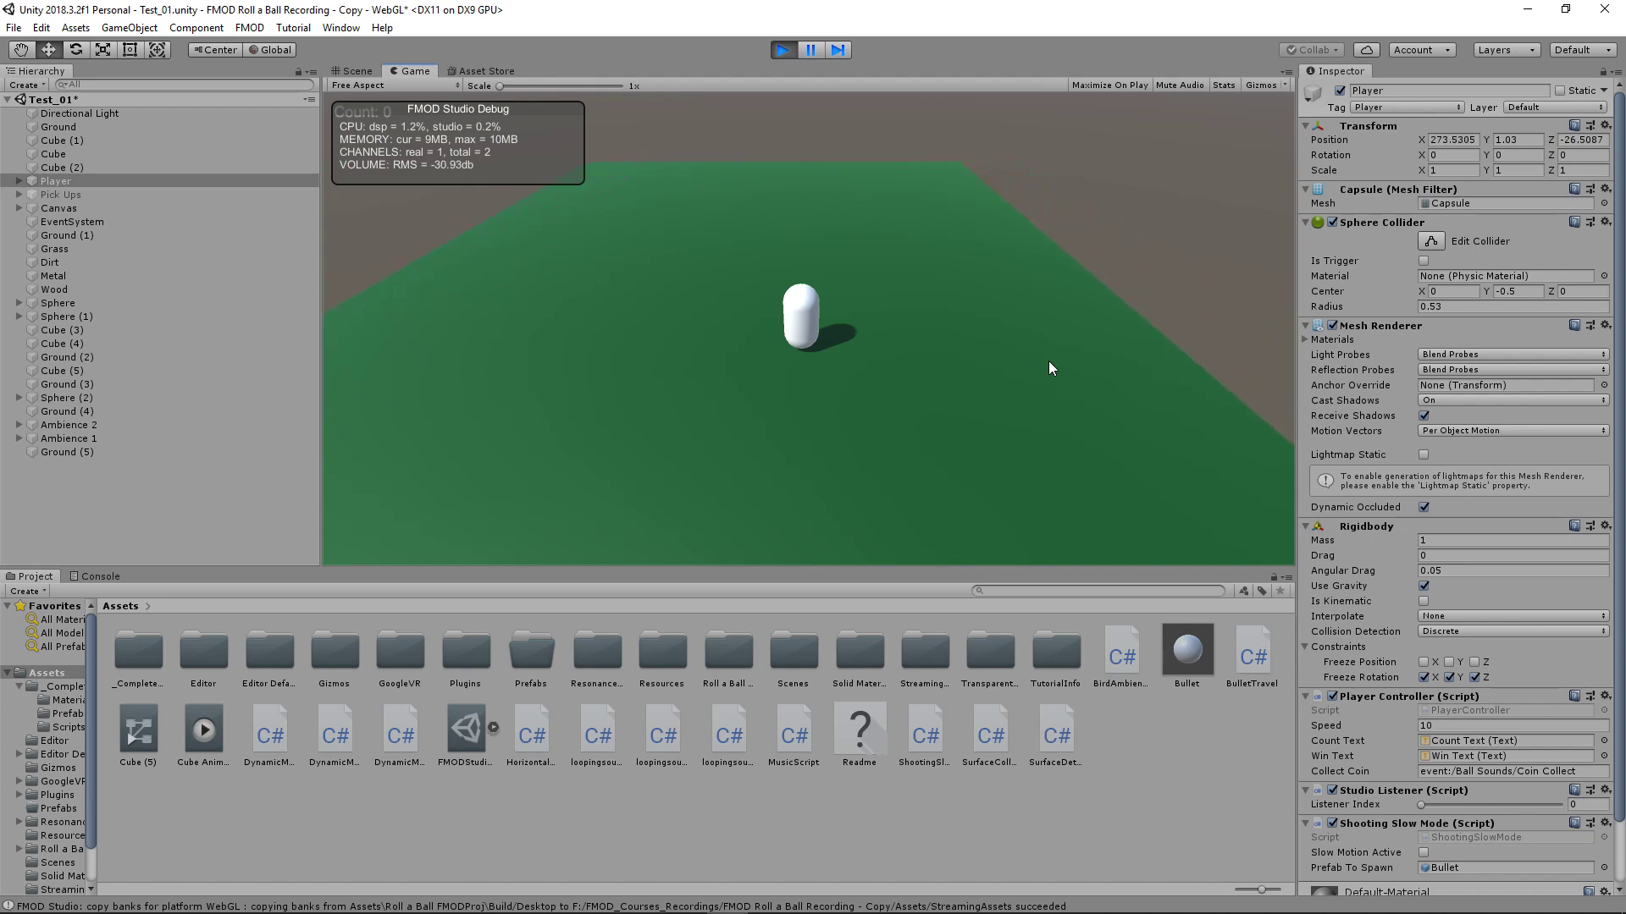
key(Left)
key(space)
key(space)
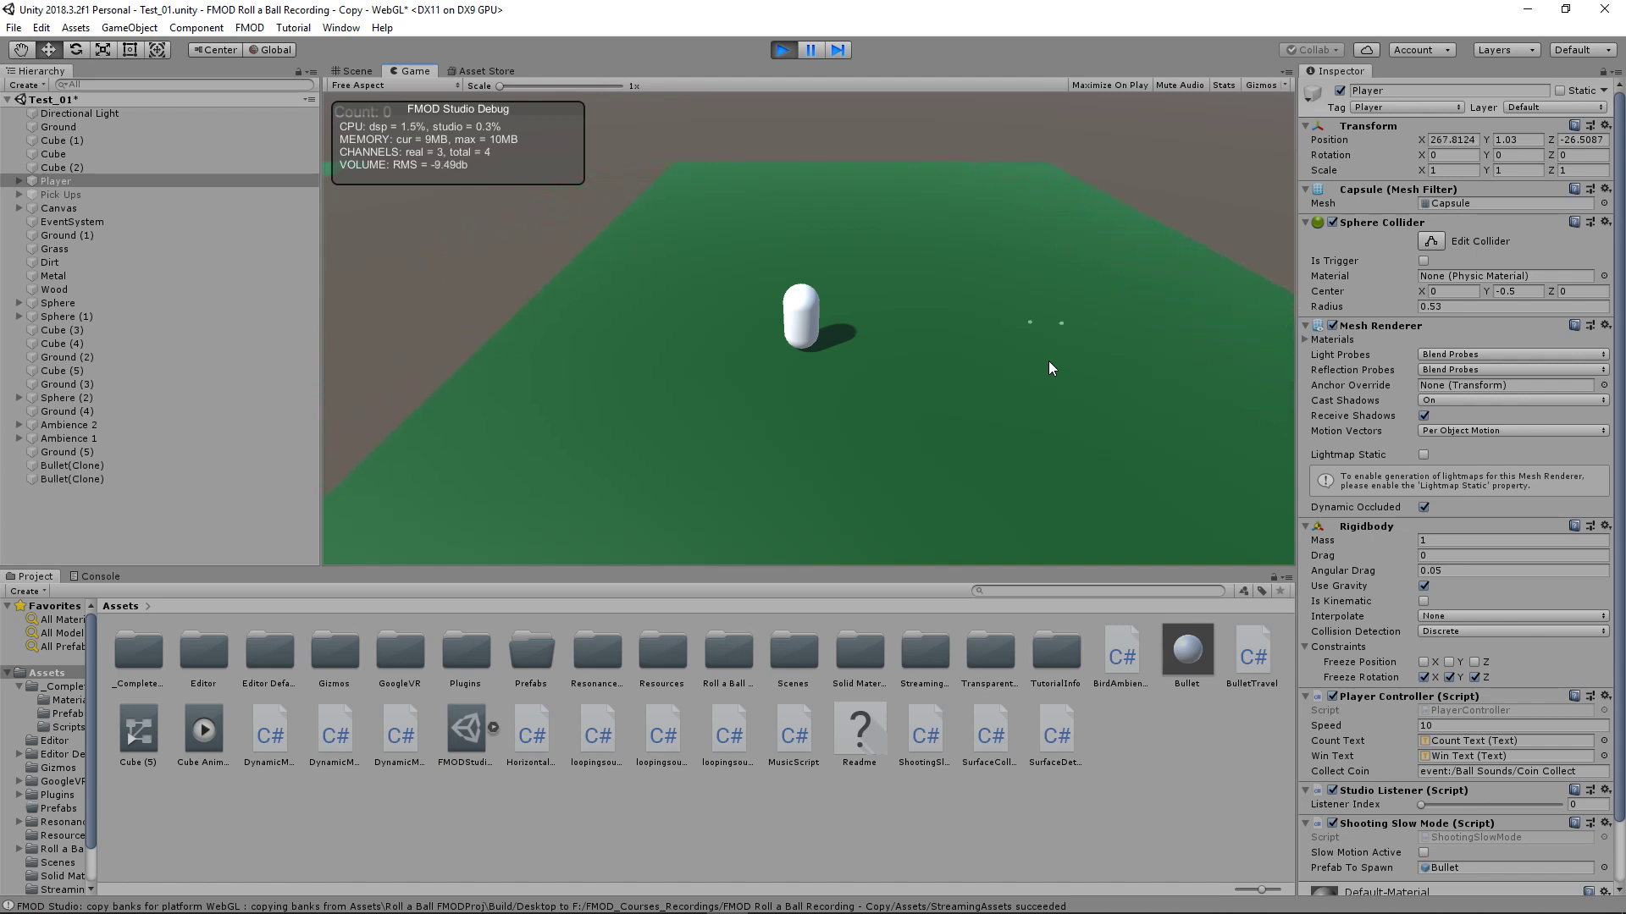
key(Right)
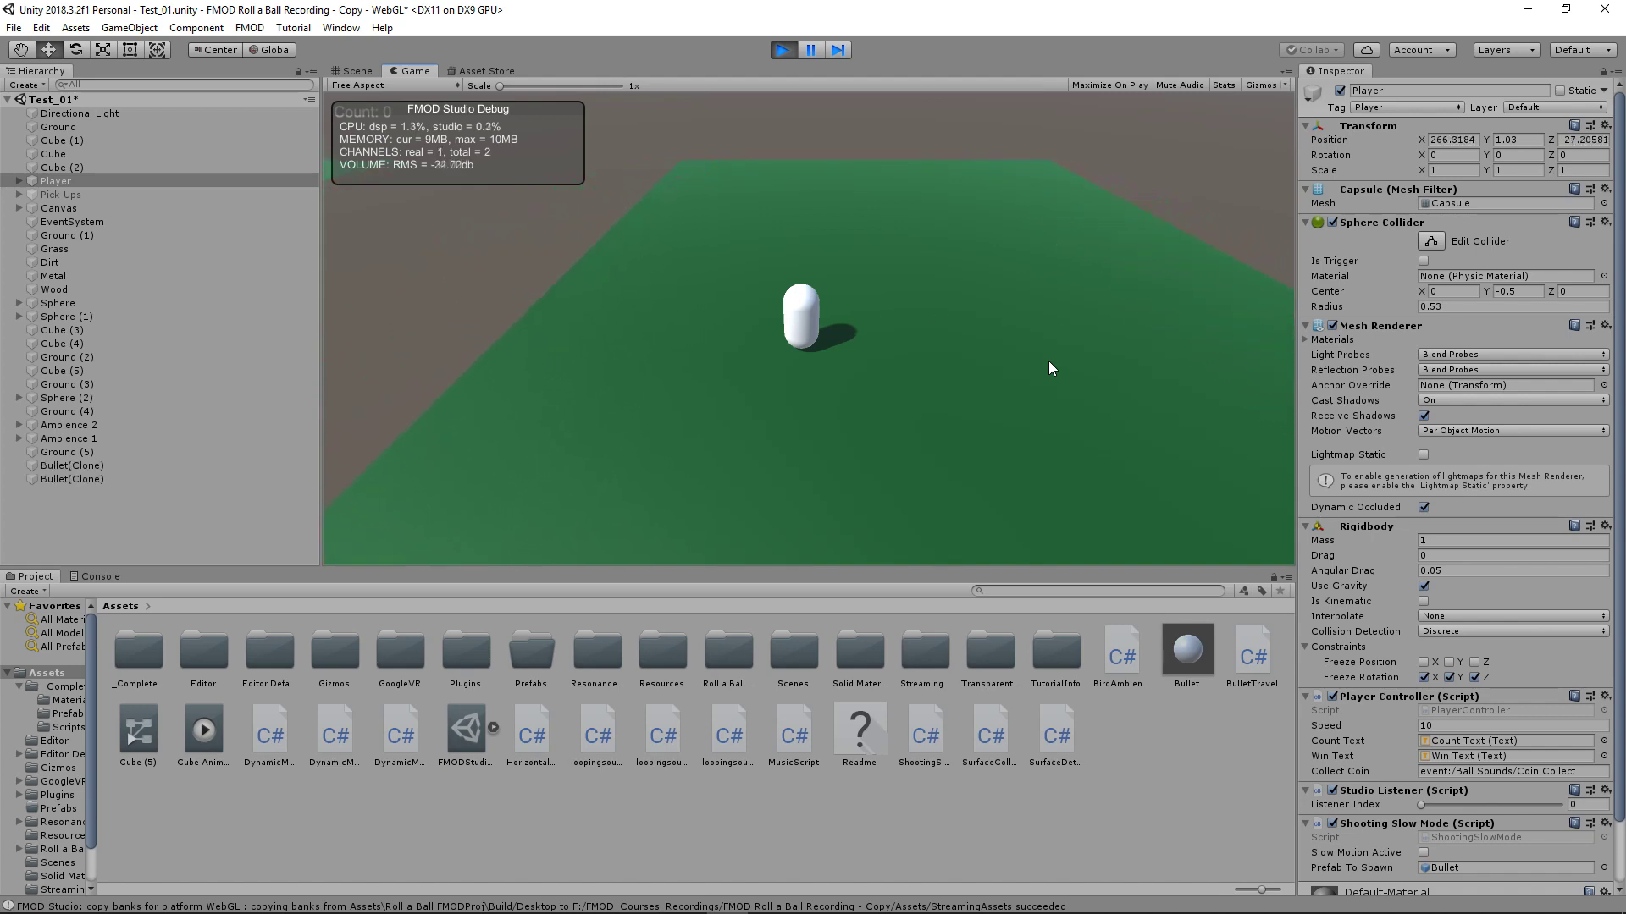
key(Up)
- Activate slow motion in the game and fire several shots while moving the player forward
key(shift)
key(space)
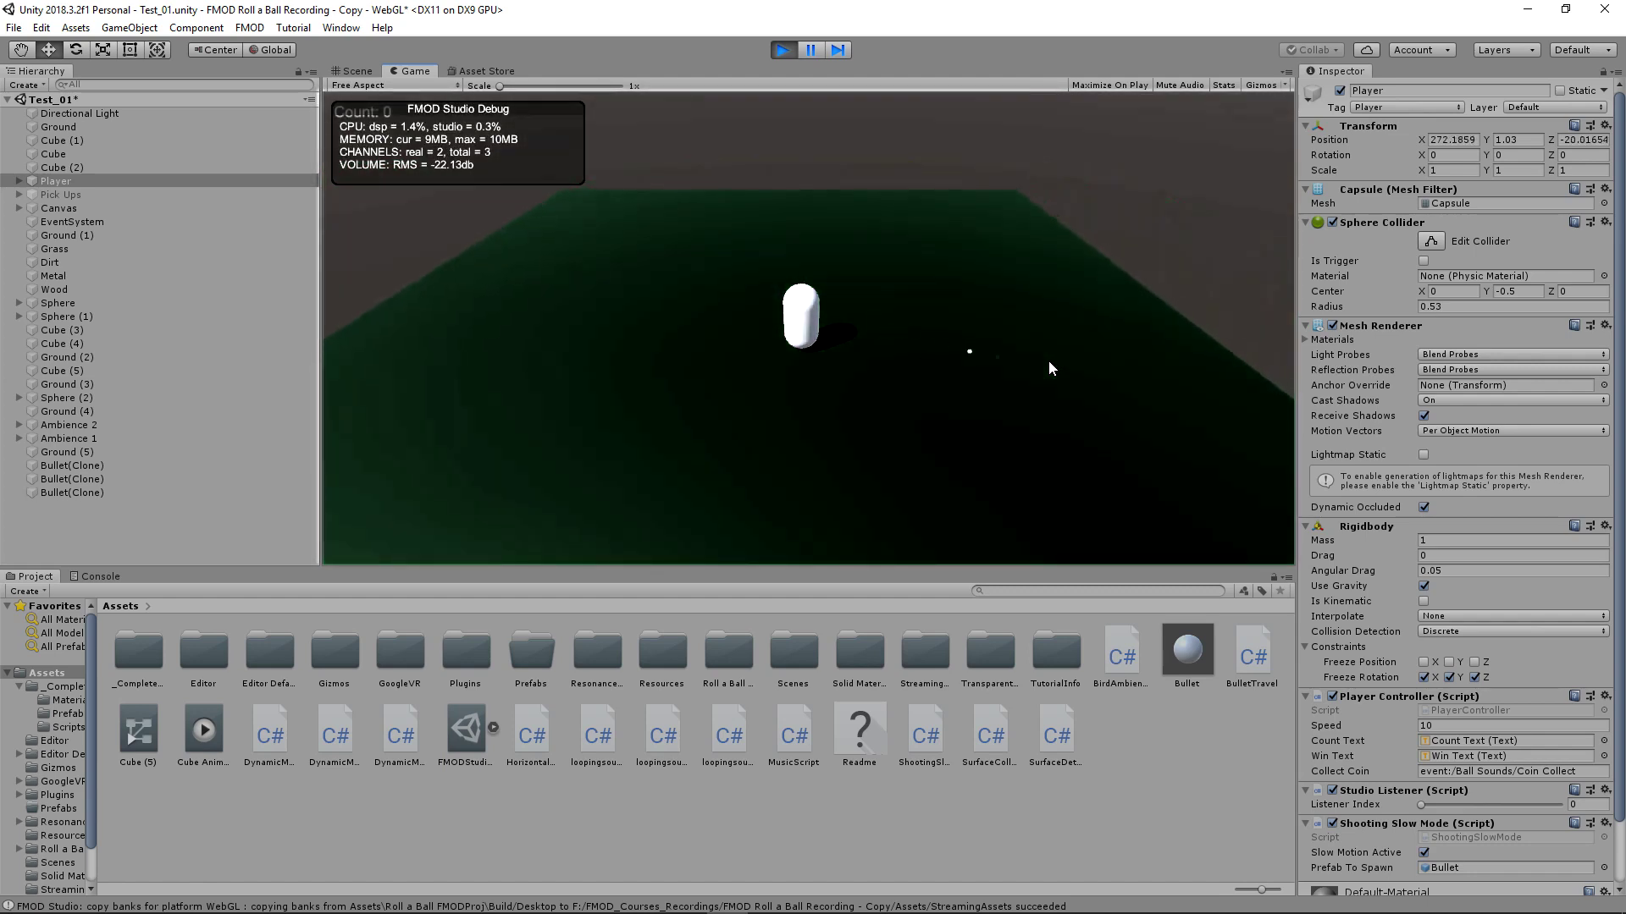
key(Up)
click(1049, 360)
click(1048, 361)
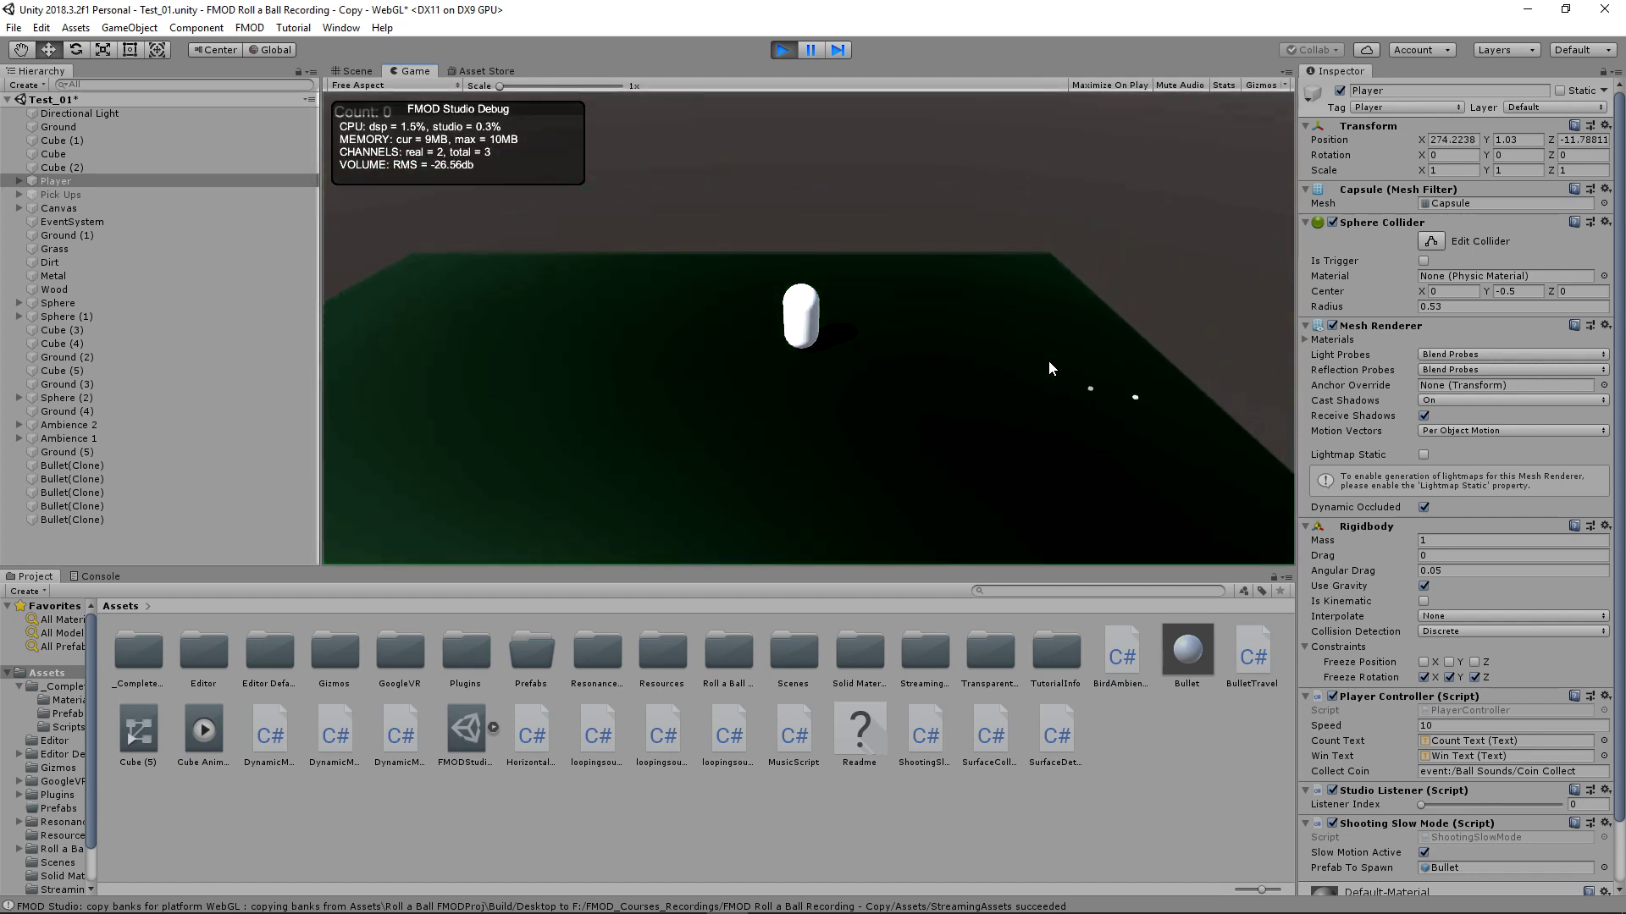
- Turn slow motion off and move the player around the green ground at normal speed
key(shift)
key(Down)
key(Left)
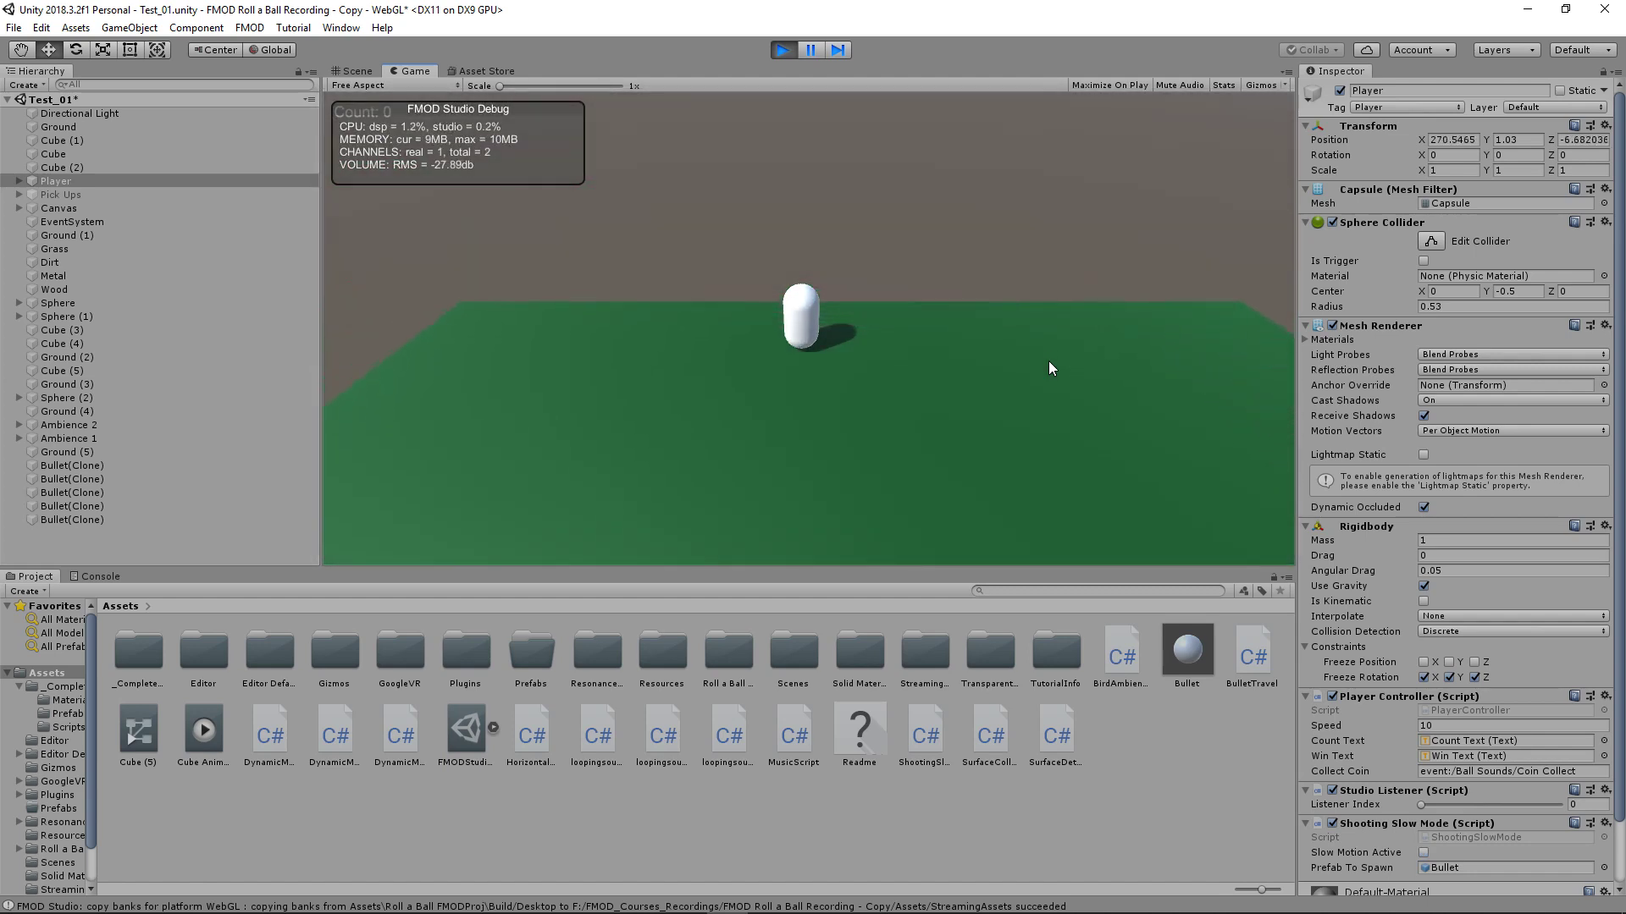
key(Up)
key(Right)
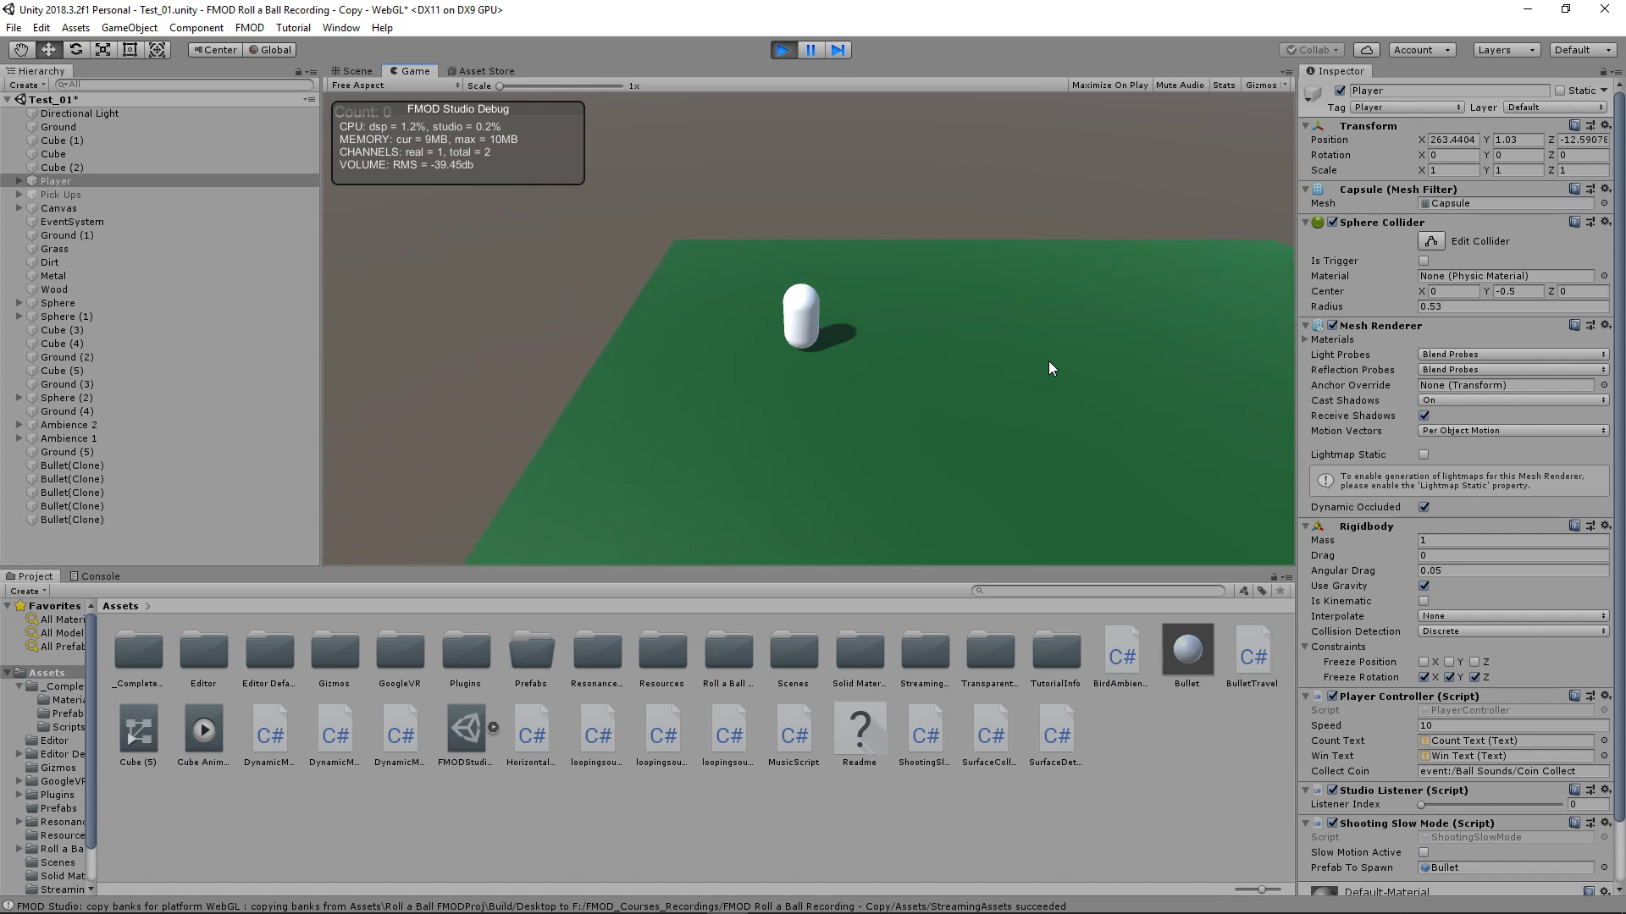
- Activate slow motion a second time and fire a series of shots to compare the slowed sound
key(shift)
click(1048, 361)
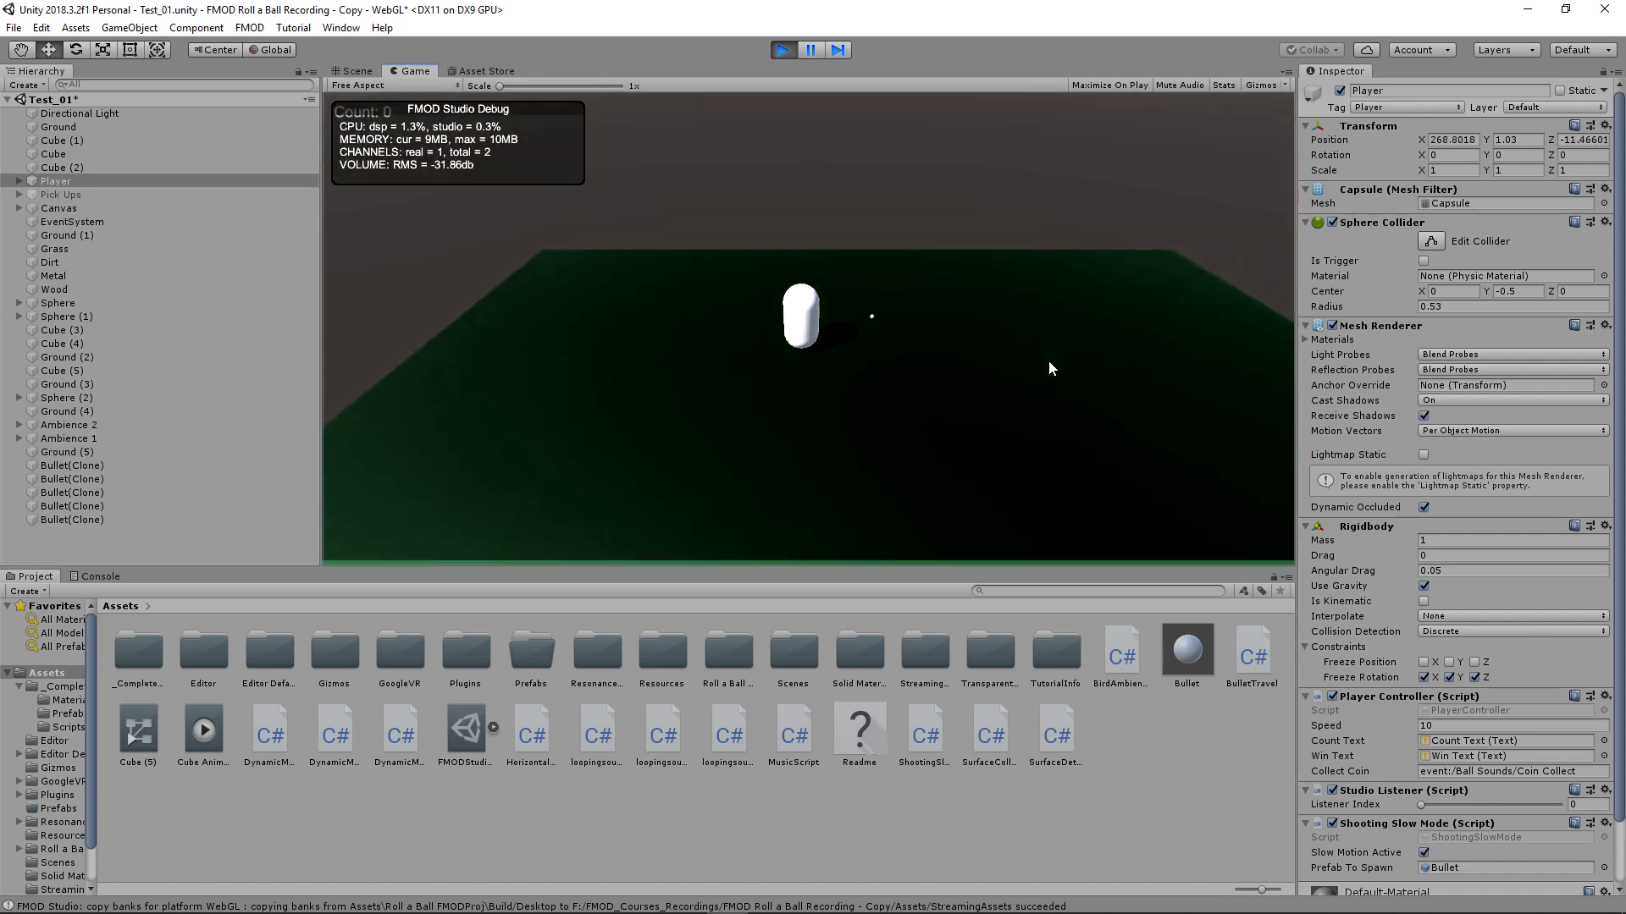
click(1048, 361)
click(1048, 360)
click(1048, 360)
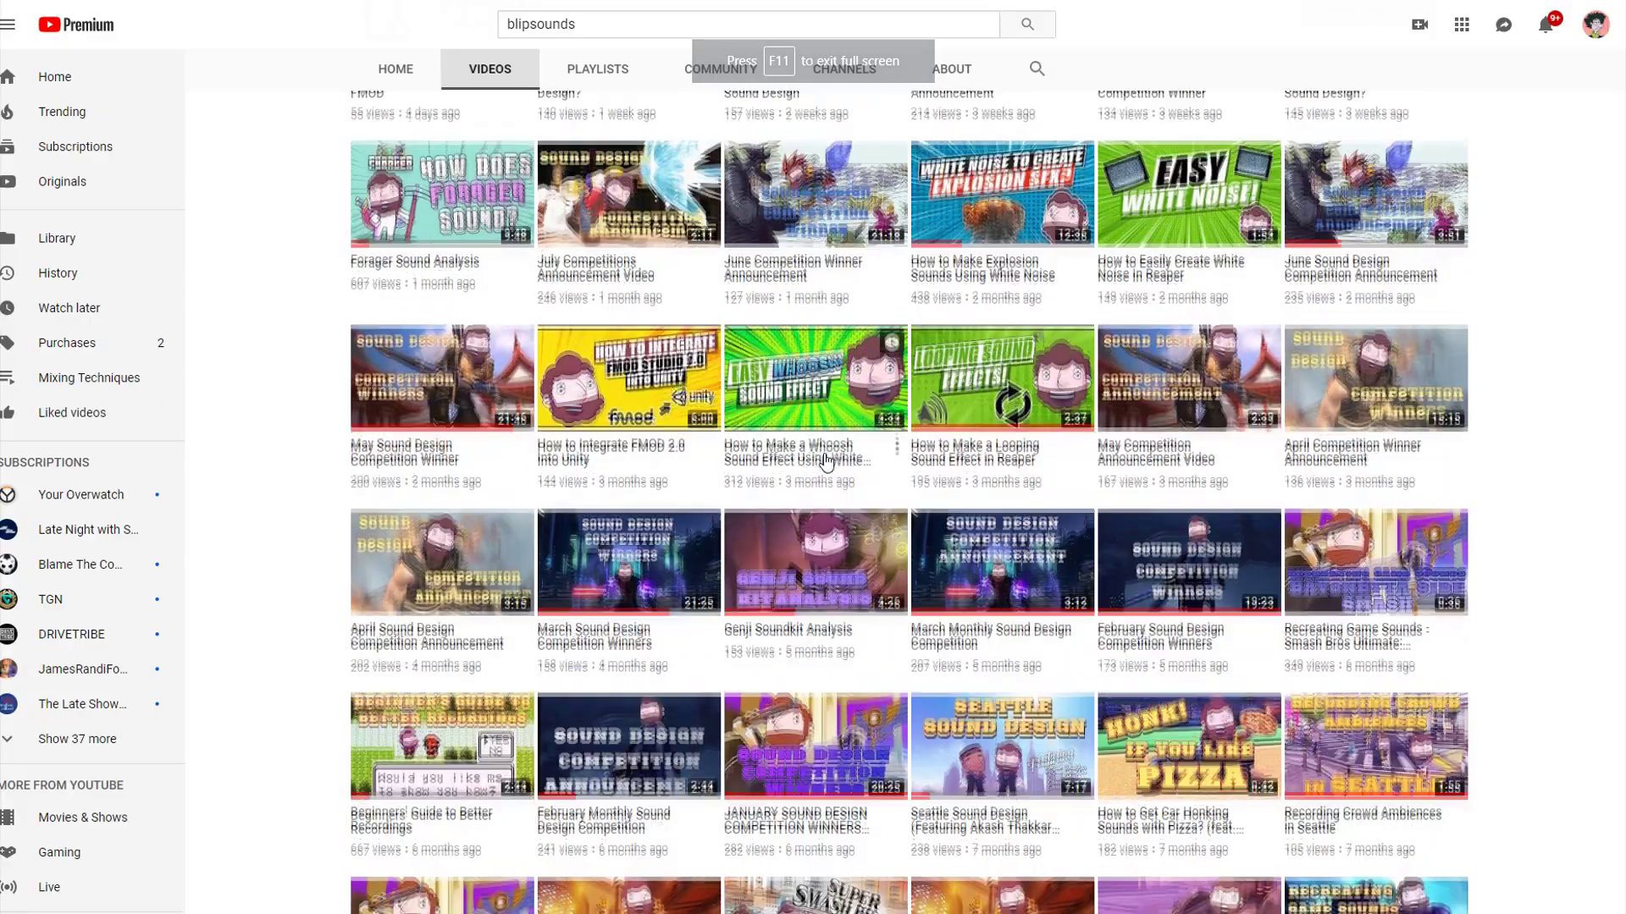
- On YouTube, look through the video list of the blipsounds channel
scroll(1015, 672, down, 10)
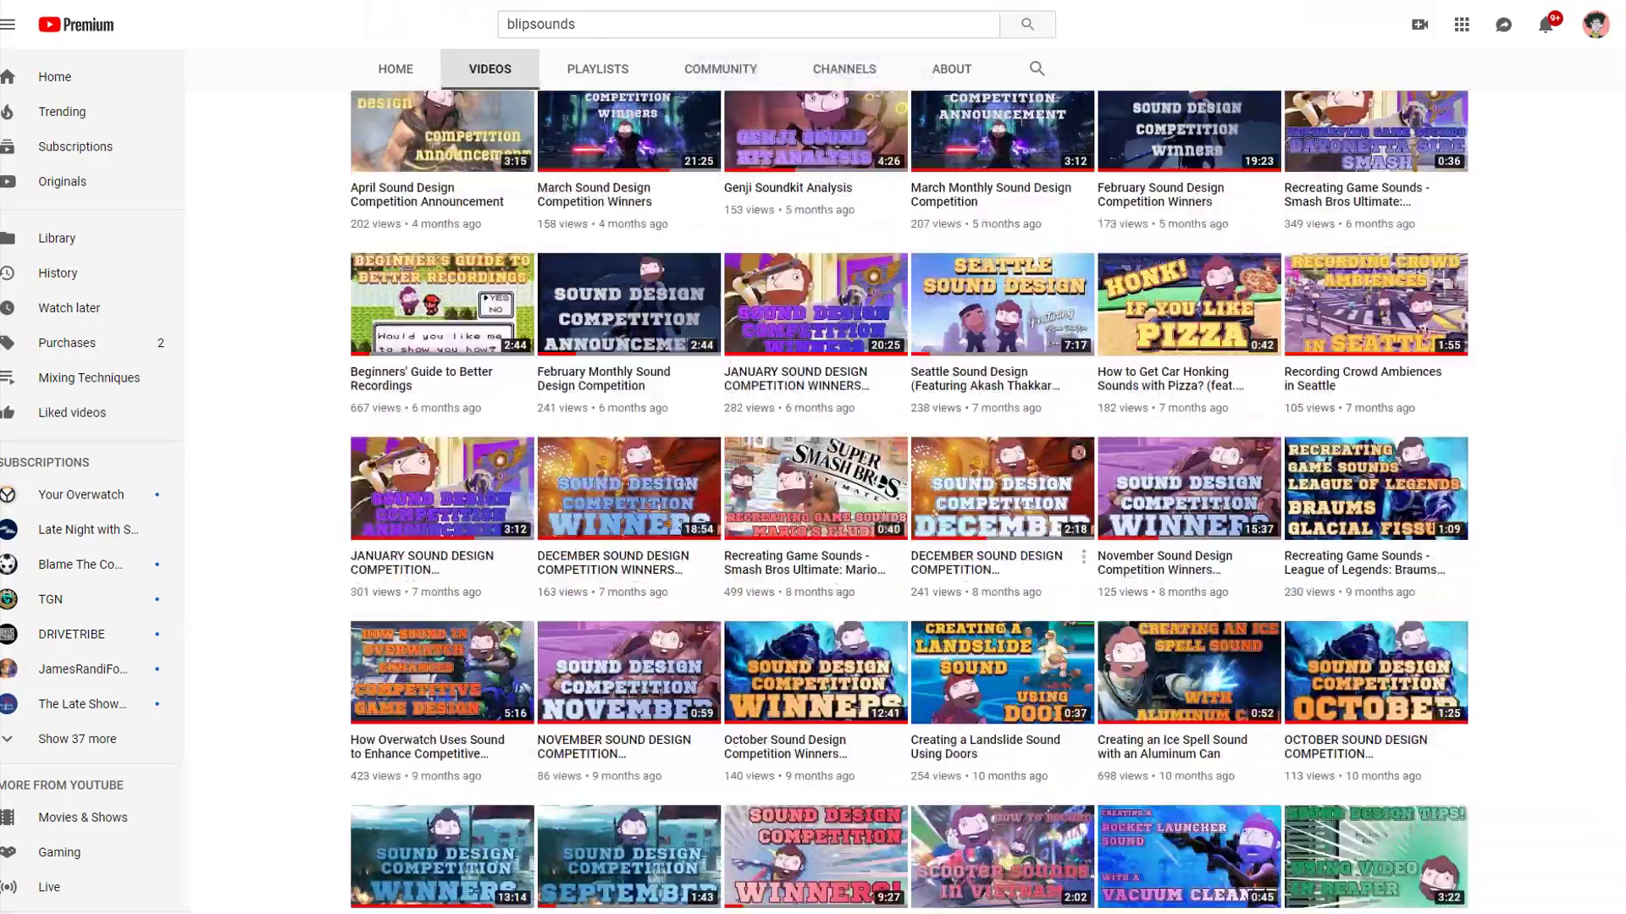
scroll(1015, 671, down, 4)
scroll(1016, 678, up, 5)
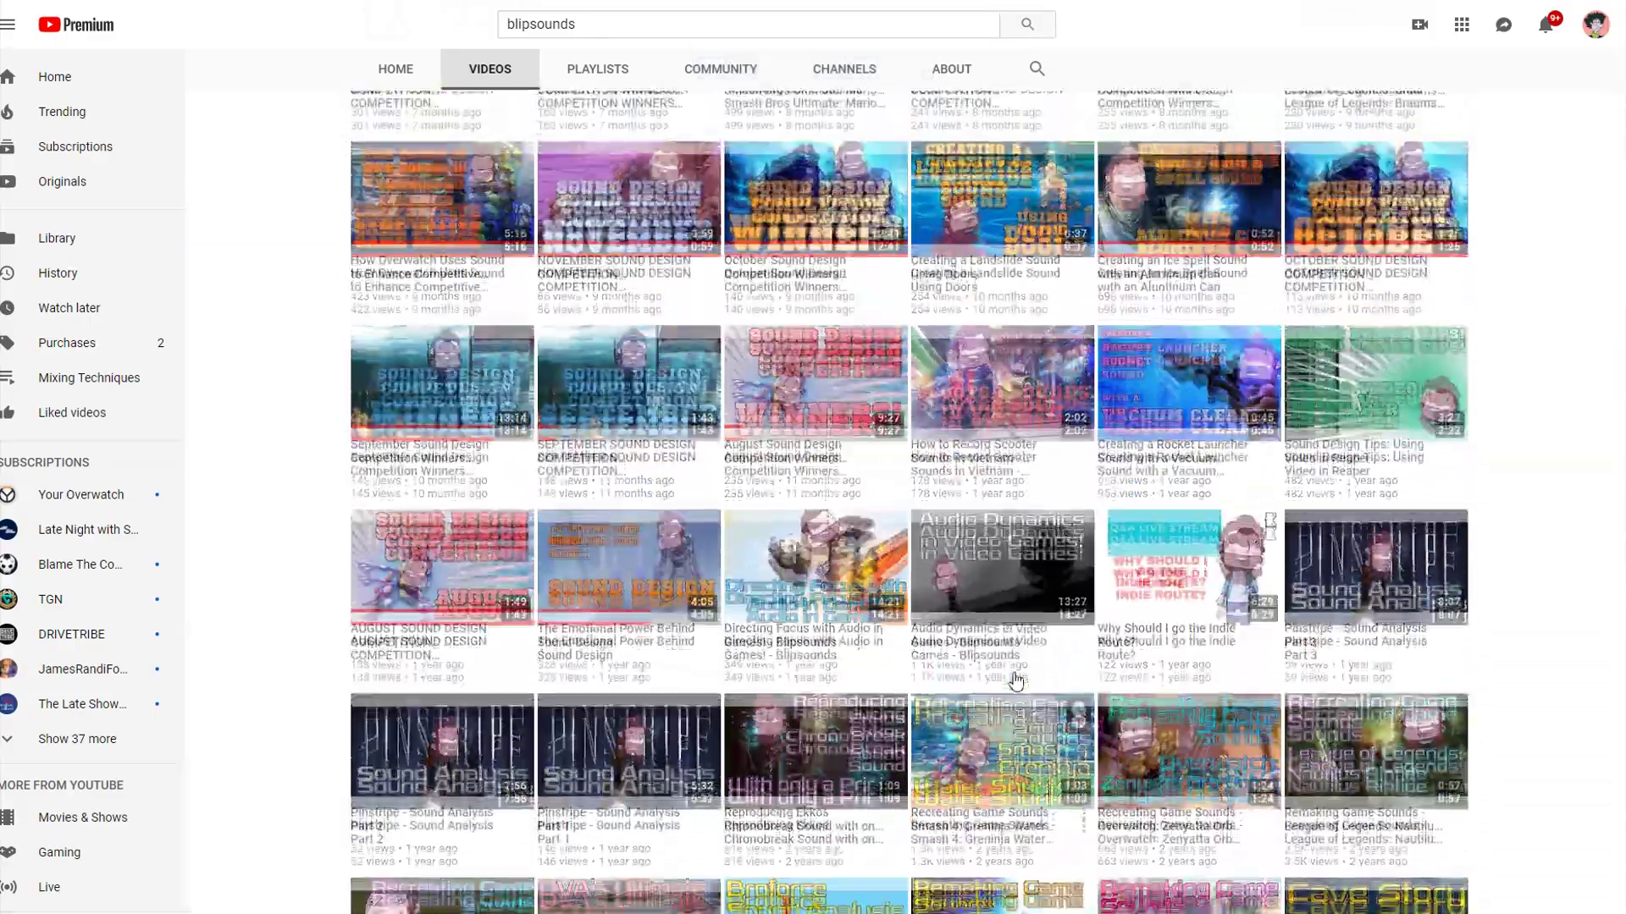
scroll(1015, 678, up, 15)
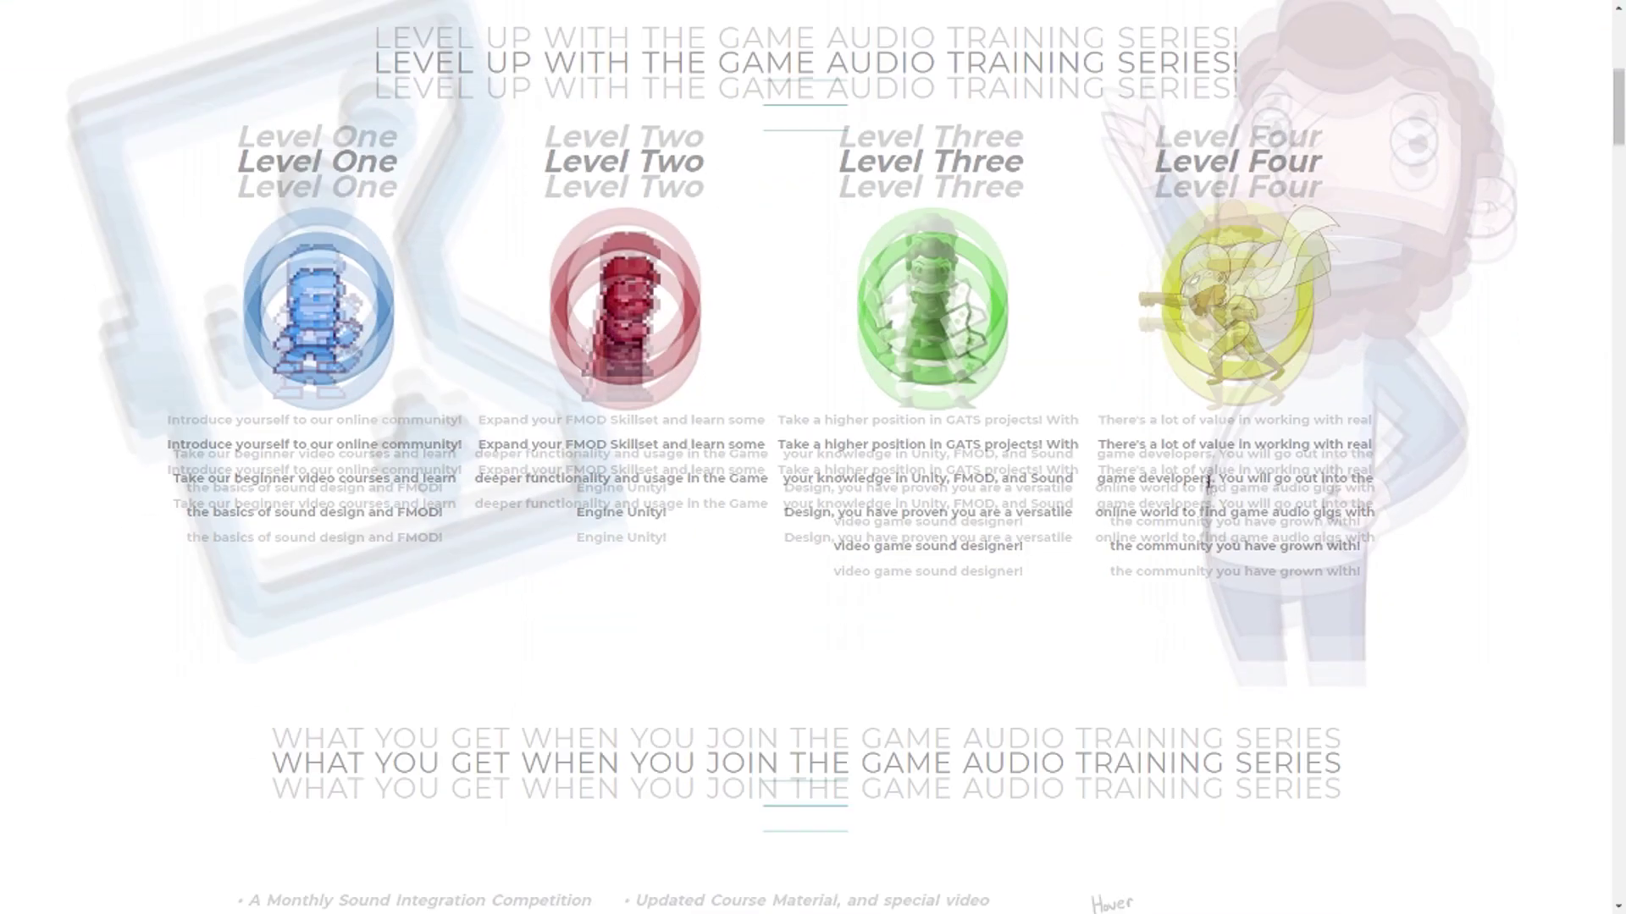
- Examine the levels and membership benefits on the Game Audio Training Series web page
scroll(1209, 481, down, 4)
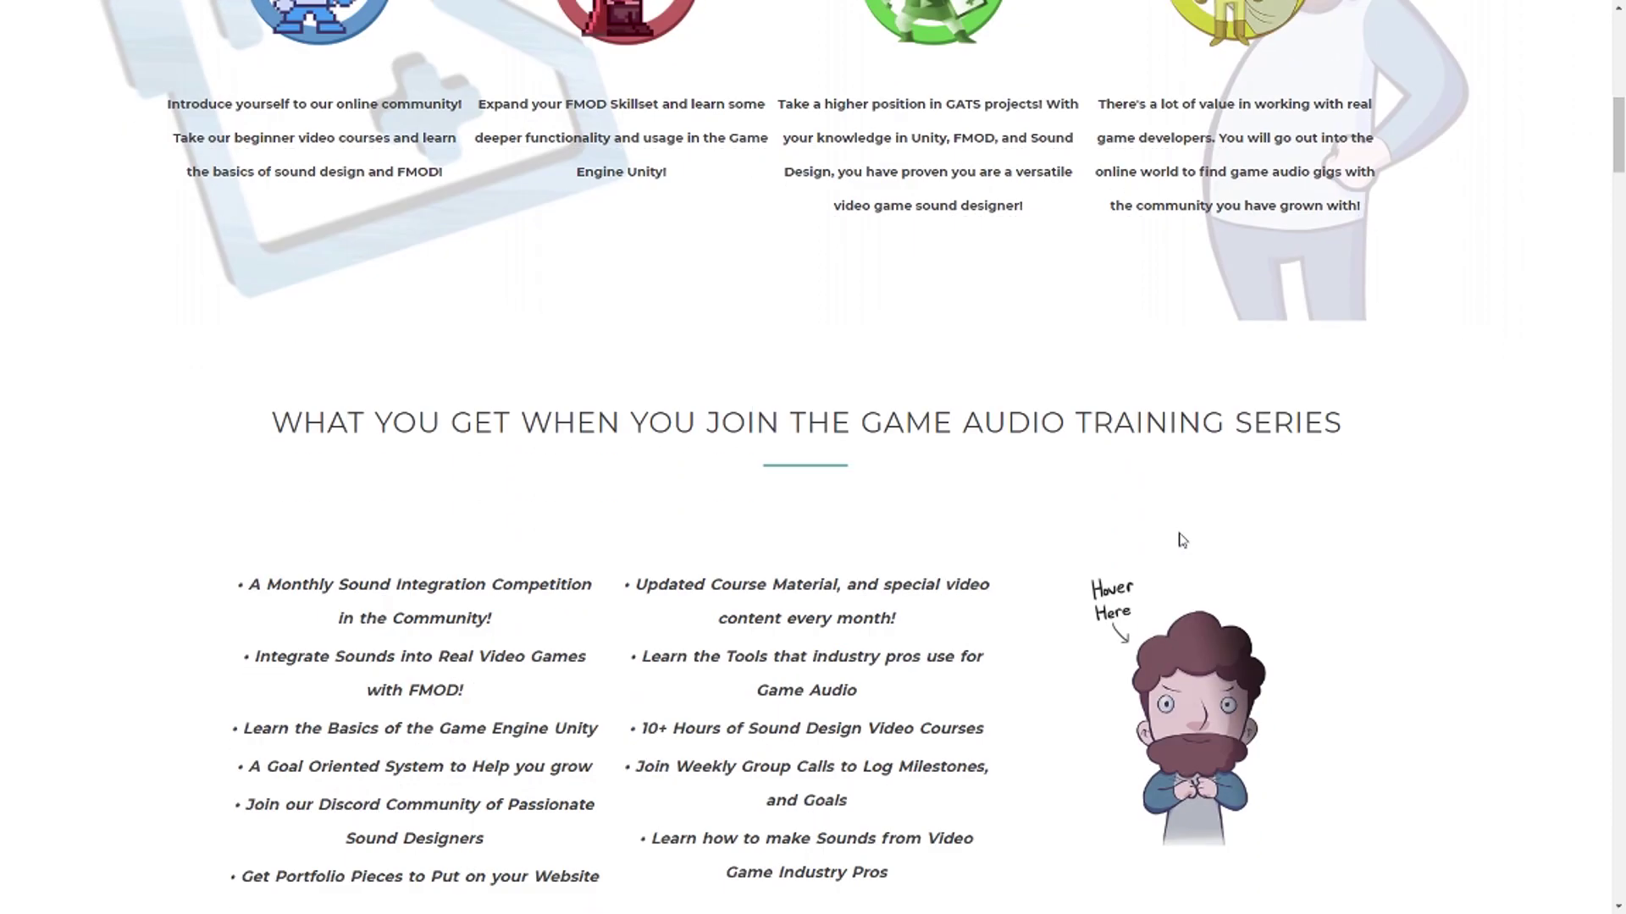
scroll(1179, 539, up, 3)
scroll(1179, 539, down, 5)
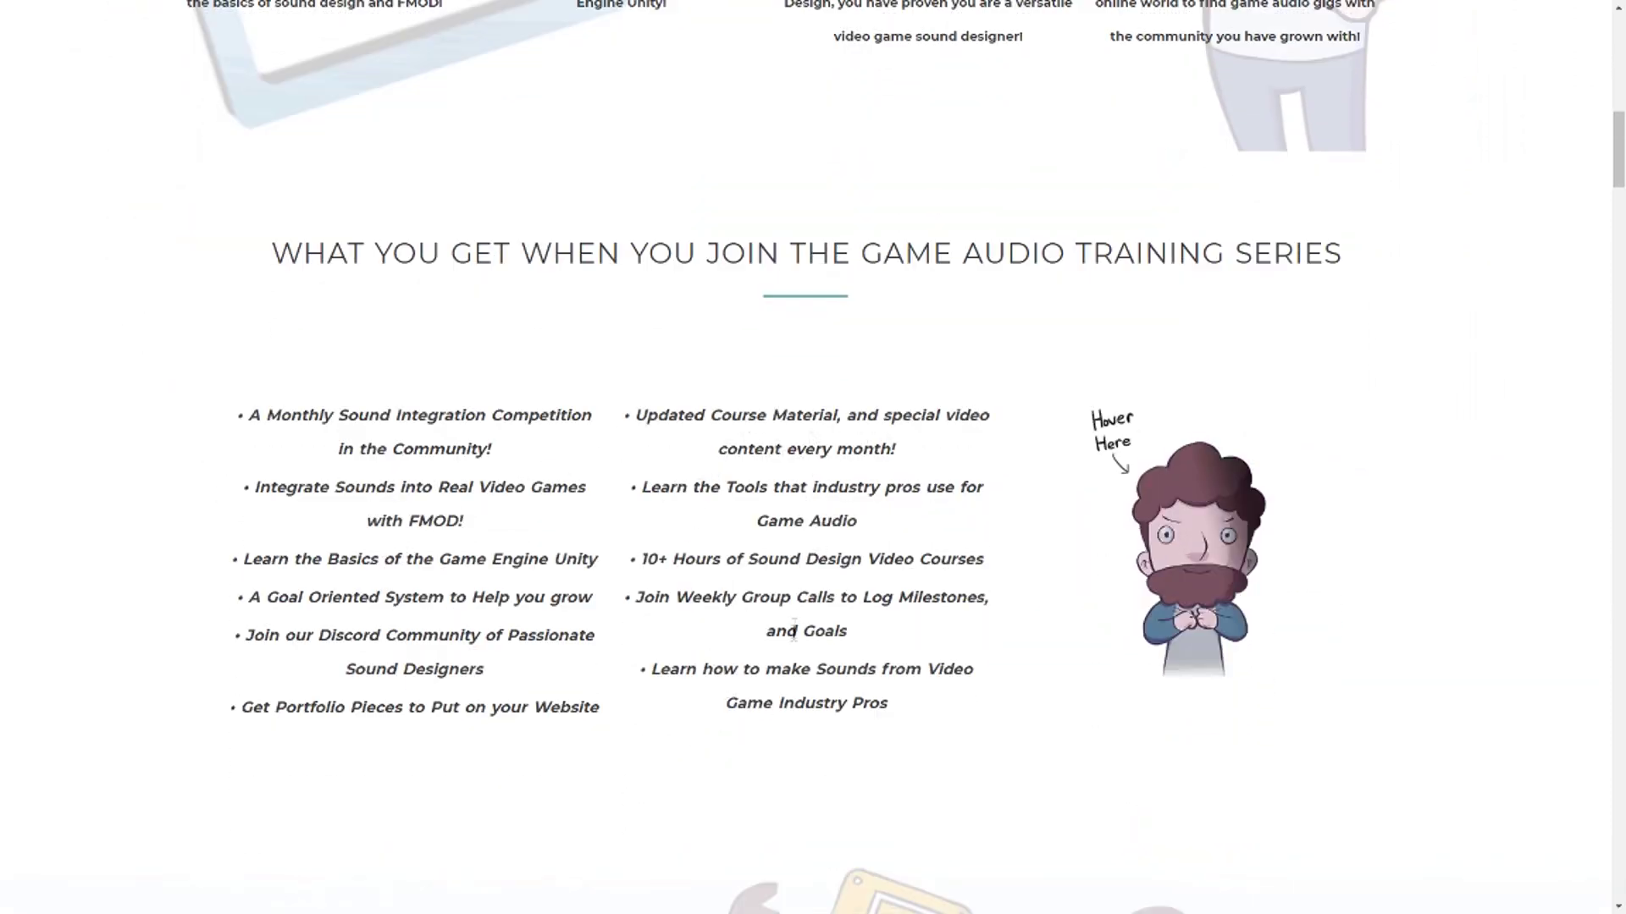
scroll(931, 733, up, 8)
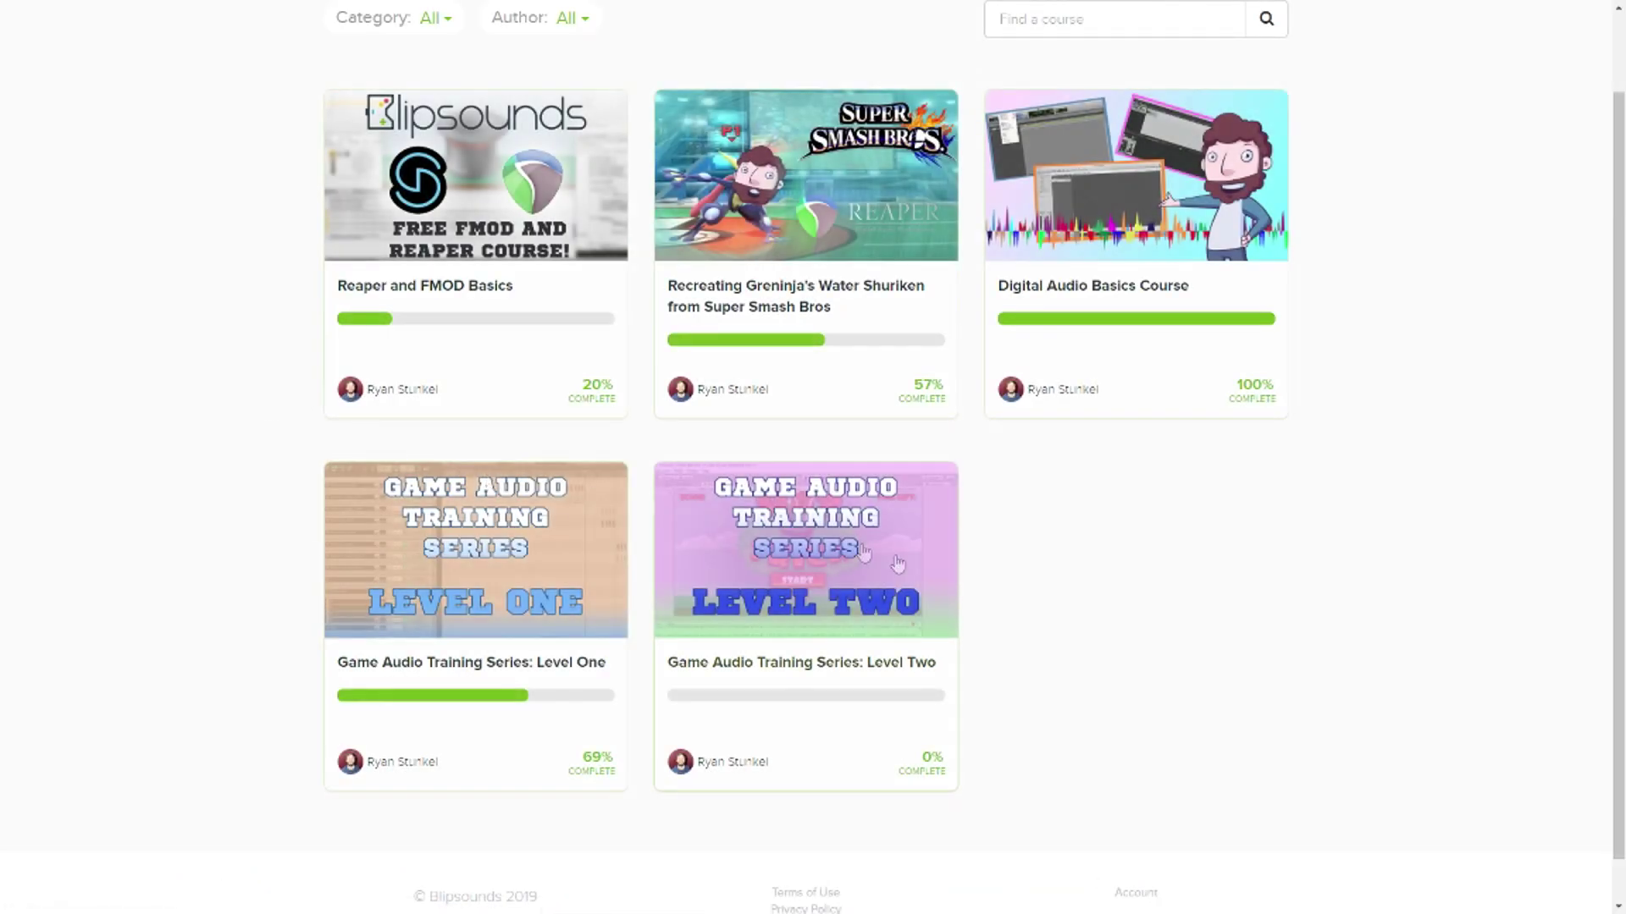
- Open the course Game Audio Training Series: Level Two from the Blipsounds course list
scroll(917, 569, down, 1)
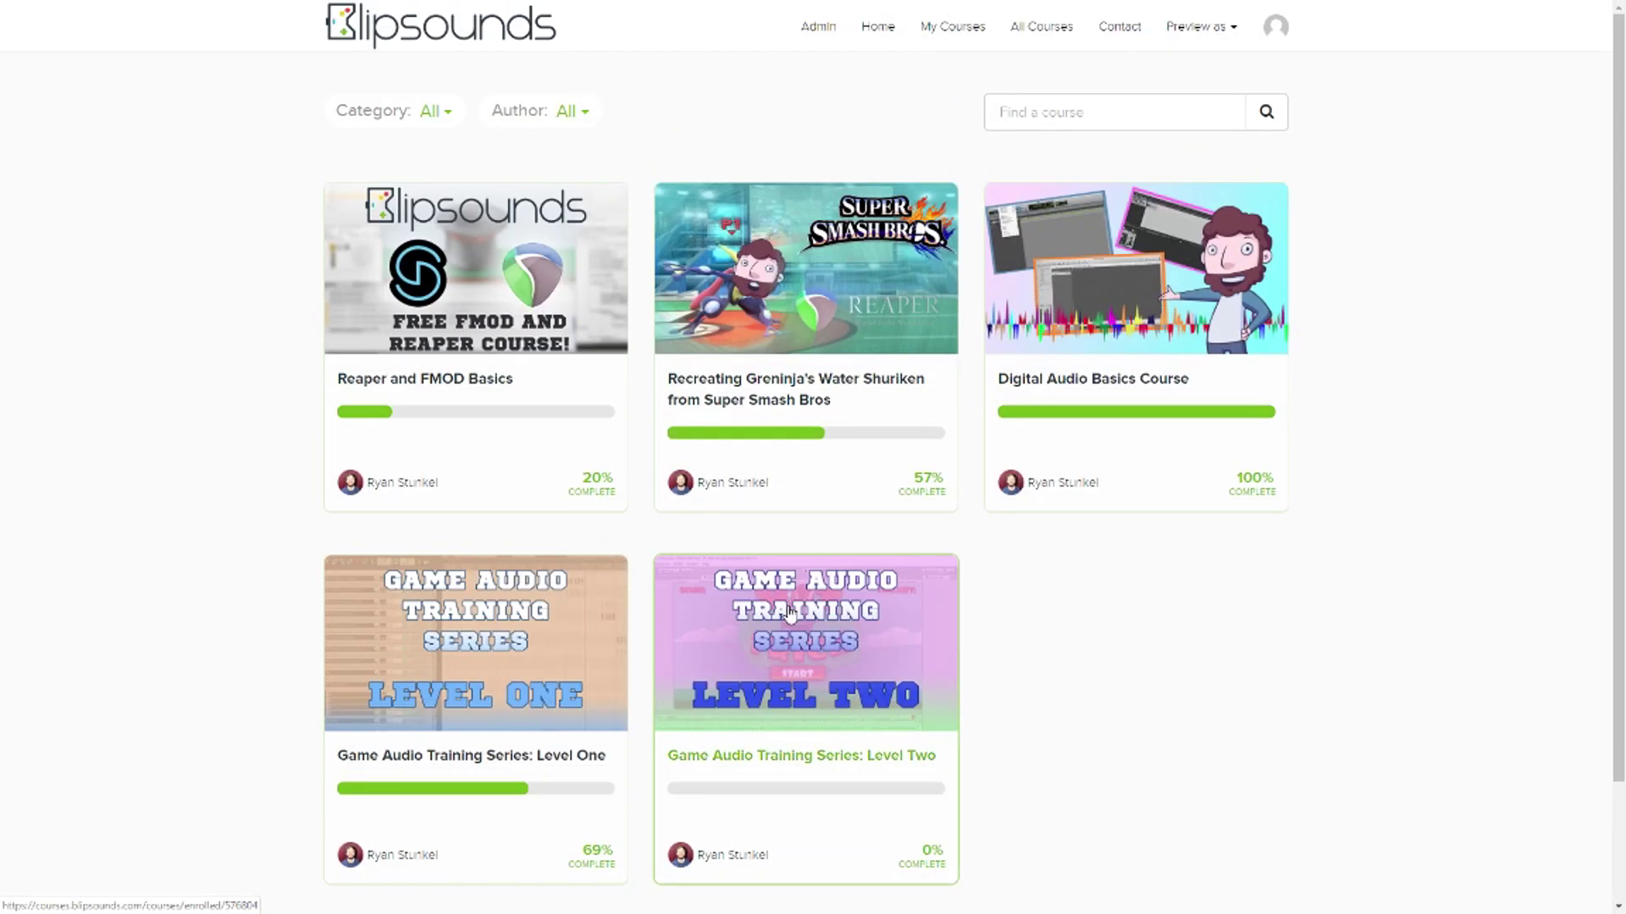
click(847, 631)
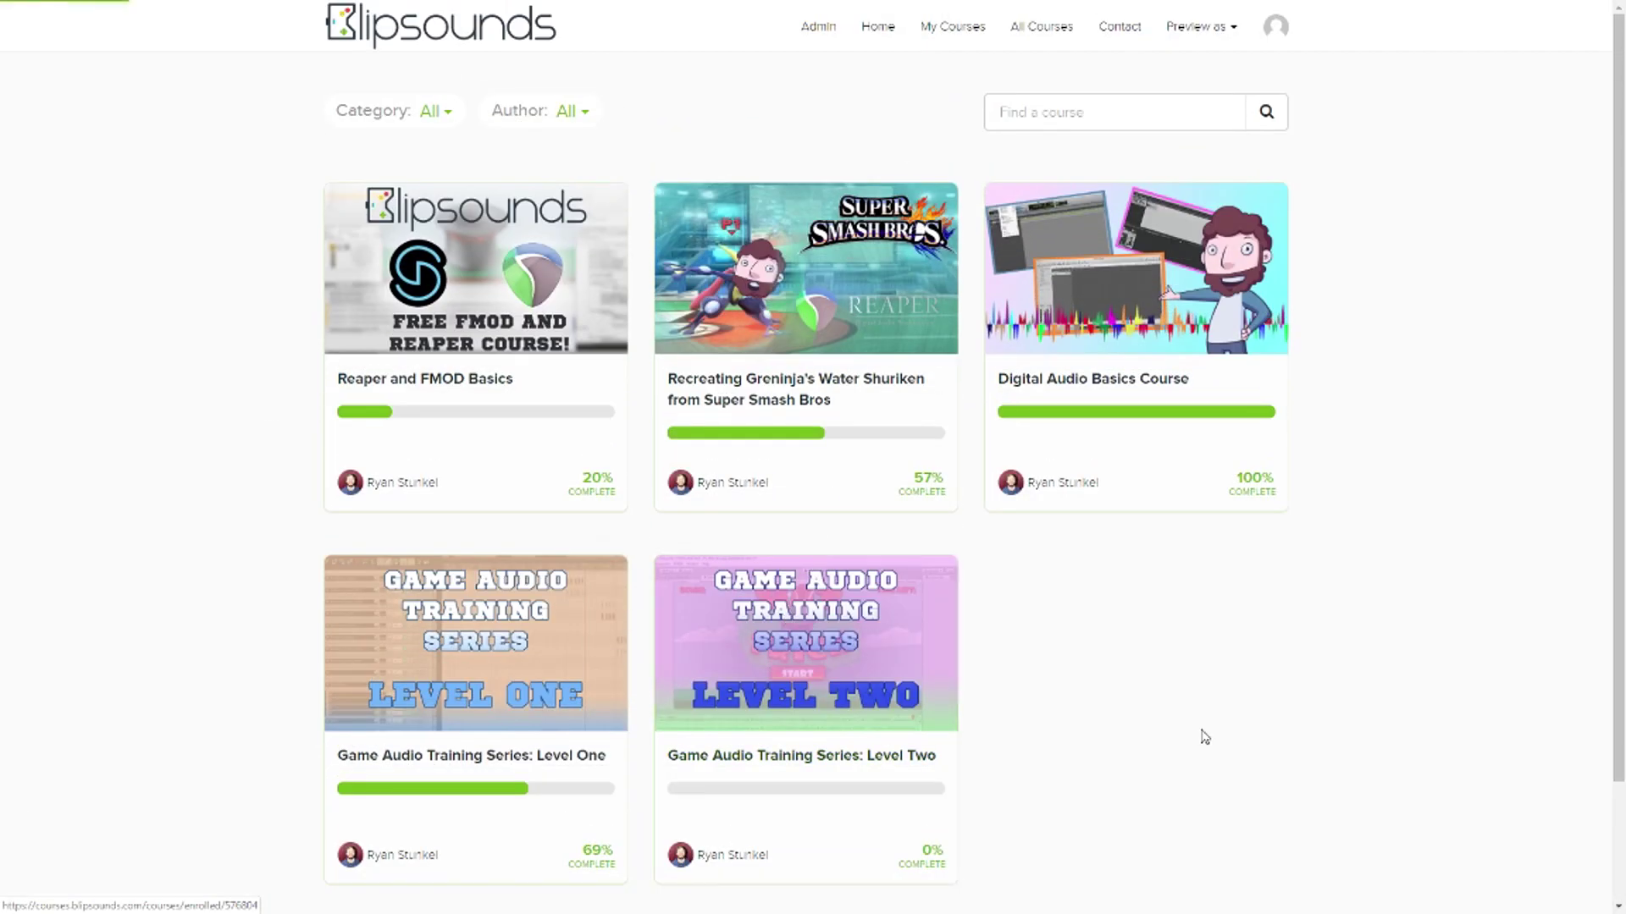